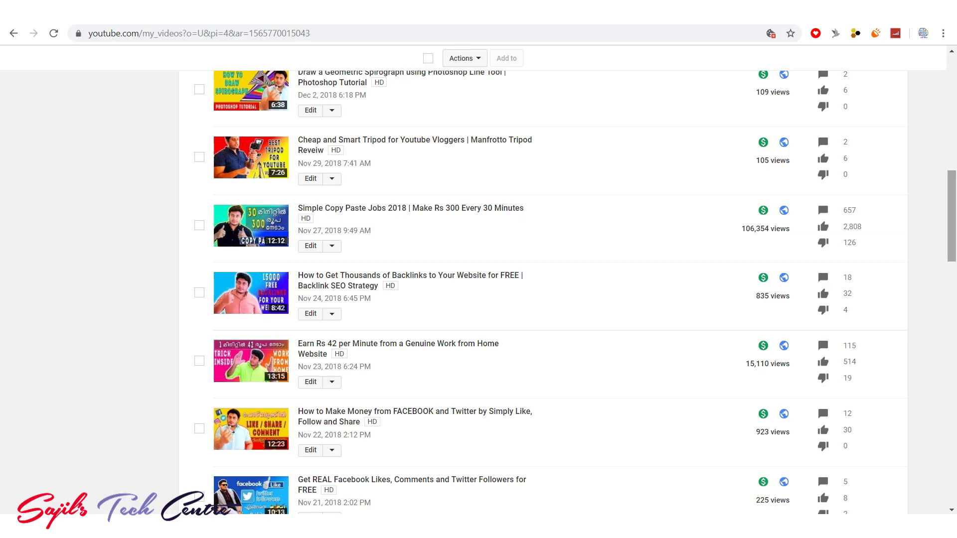
Open the SEOClerks sign-up page and look over the login and registration forms
scroll(576, 292, "down", 1)
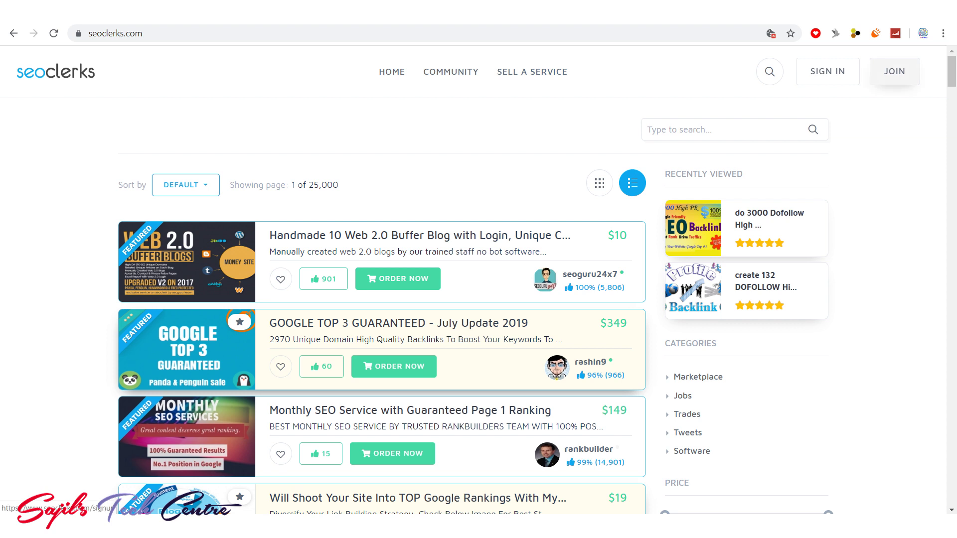
left_click(894, 72)
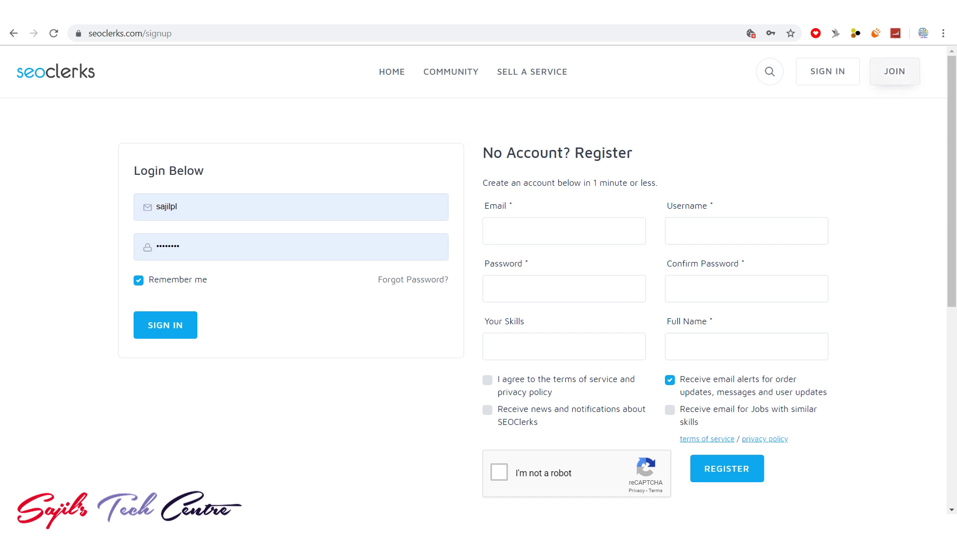
scroll(479, 271, "down", 1)
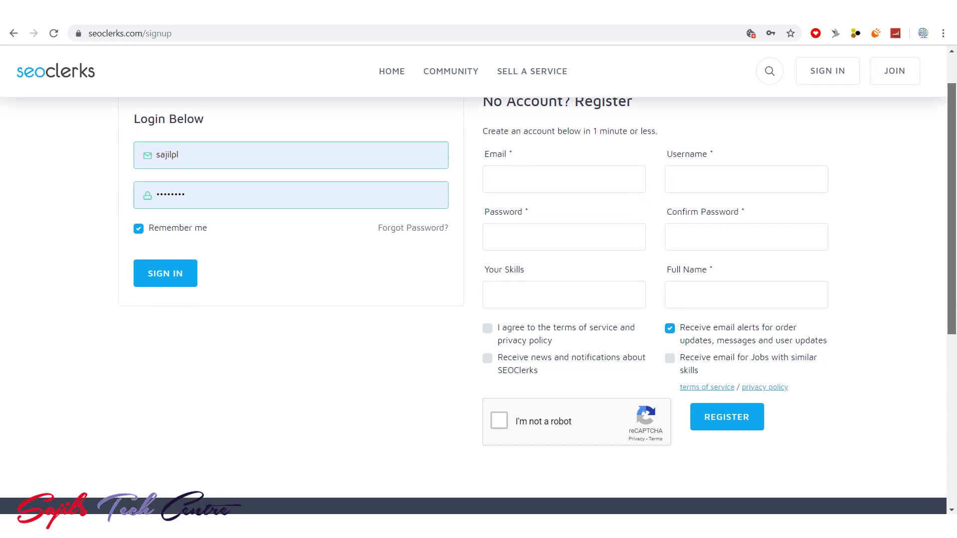
scroll(479, 279, "up", 1)
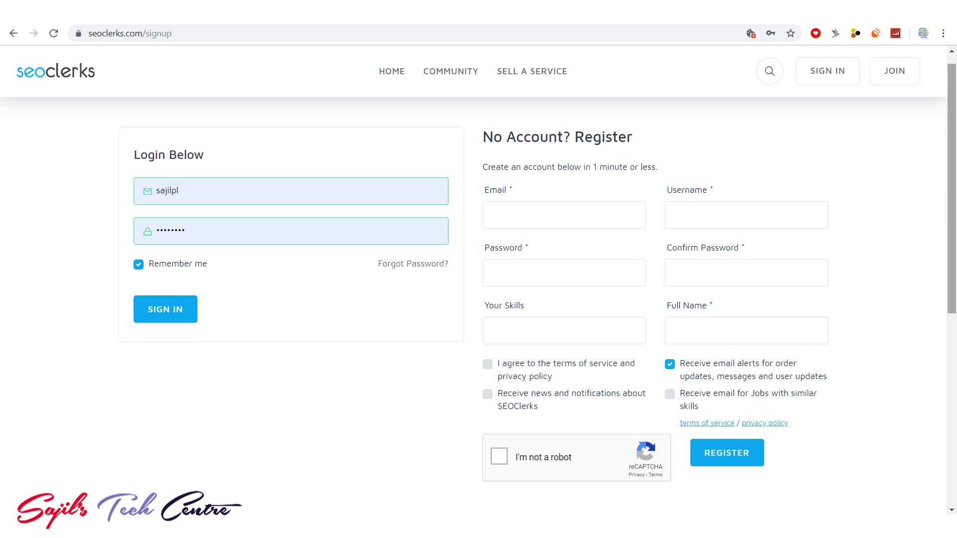
scroll(478, 288, "down", 1)
scroll(478, 288, "up", 1)
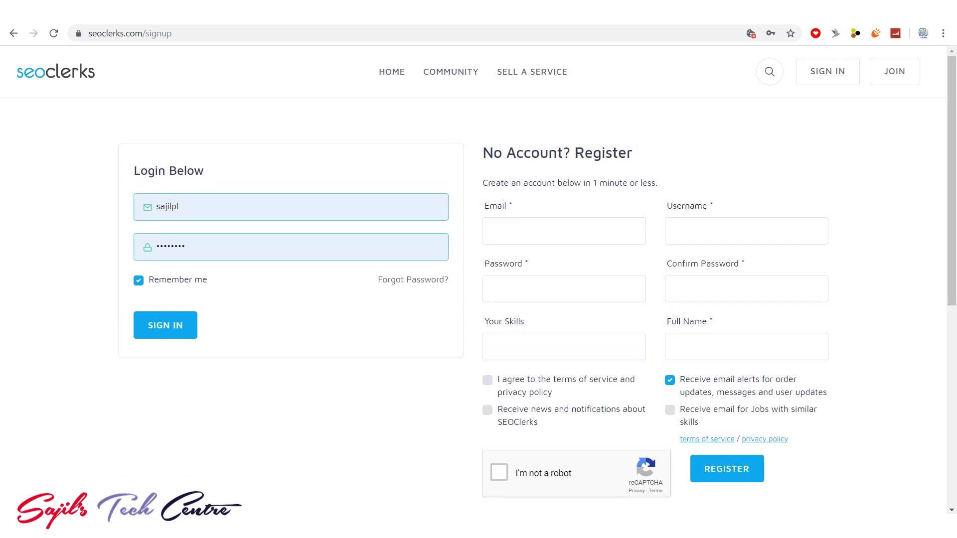
Go through the email, username, confirm password and skills fields of the registration form without filling them in
left_click(494, 231)
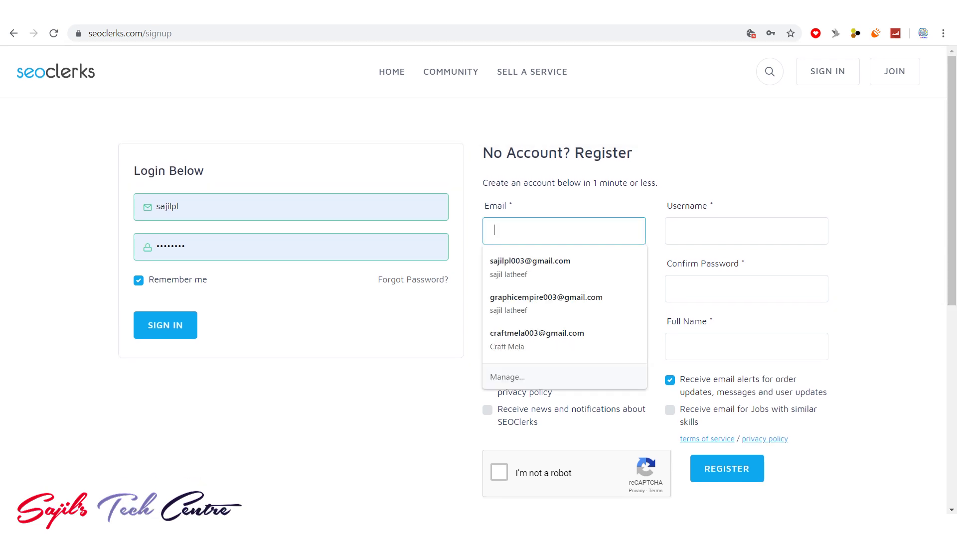
left_click(676, 230)
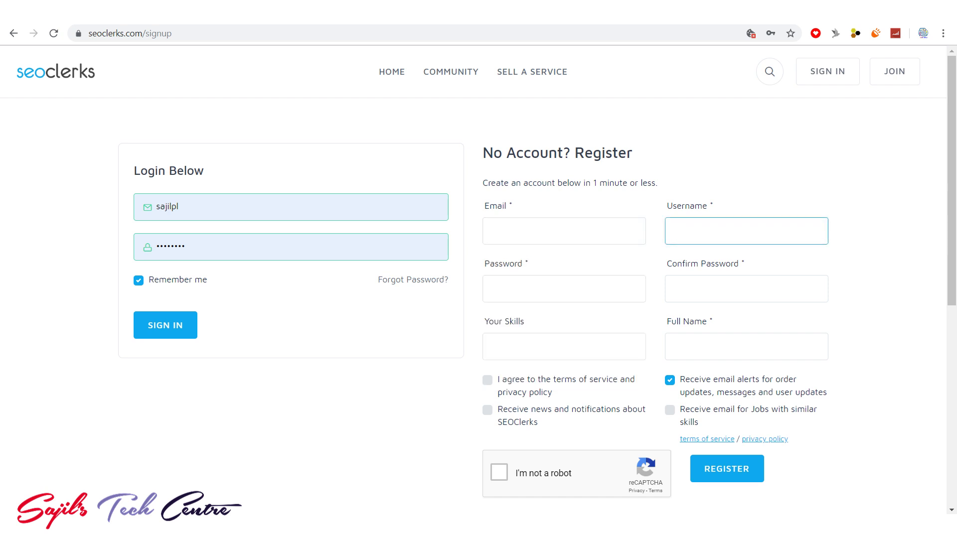
left_click(677, 288)
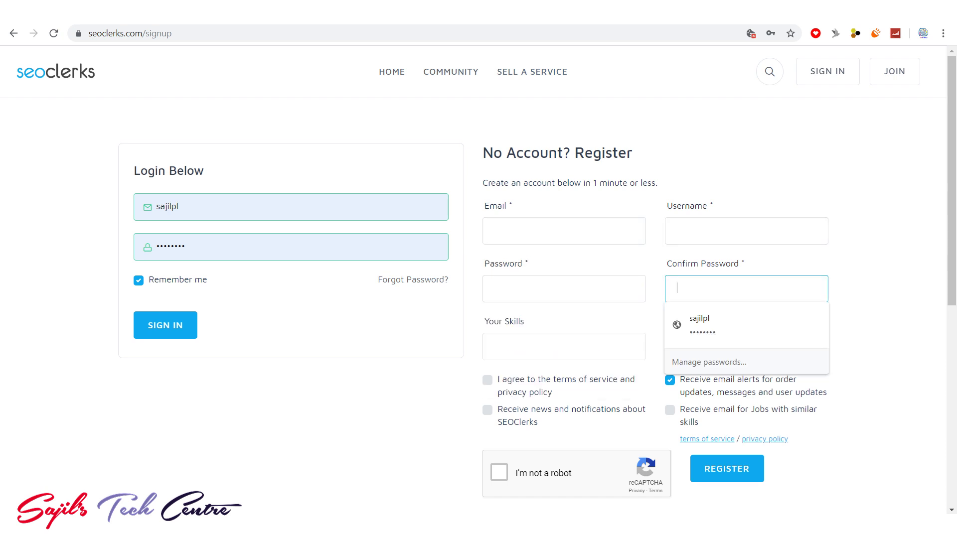
left_click(498, 346)
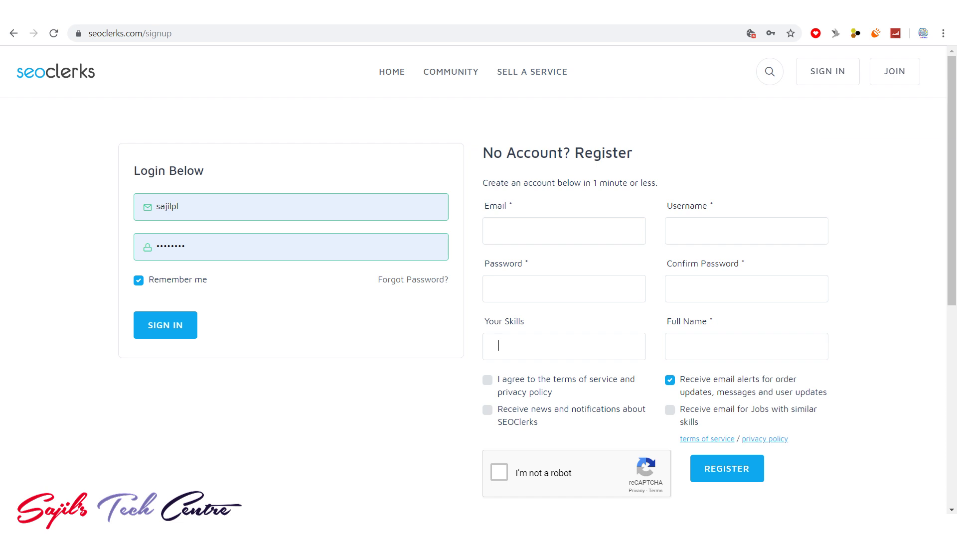
Turn off email alerts for order updates and complete the reCAPTCHA check in the registration form
left_click(669, 380)
left_click(499, 472)
Sign in to the existing SEOClerks account with the prefilled login details
scroll(499, 471, "down", 1)
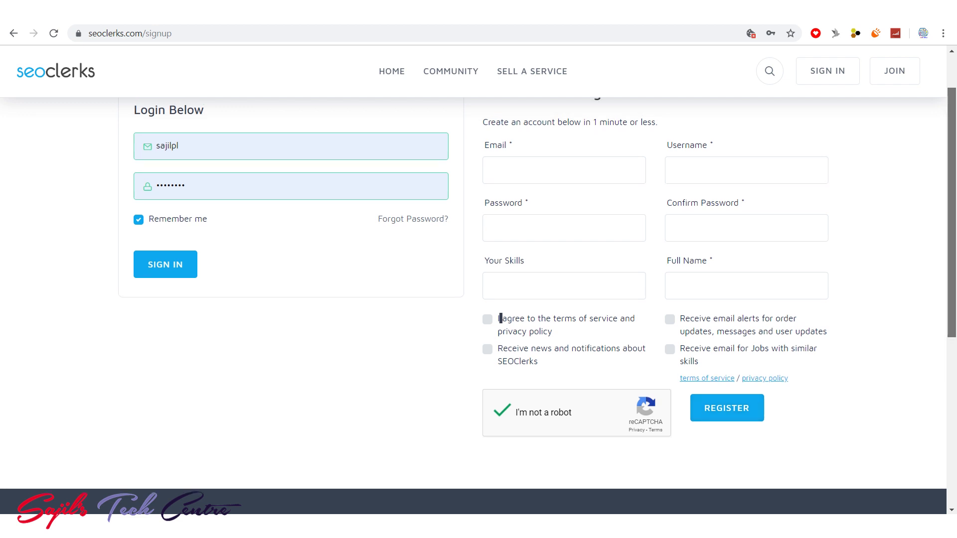
scroll(500, 315, "up", 1)
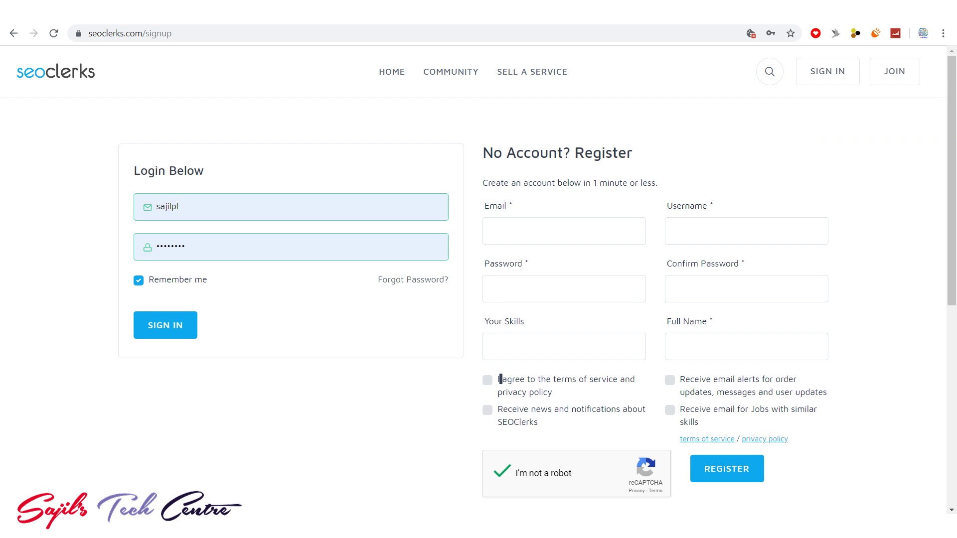
key("Return")
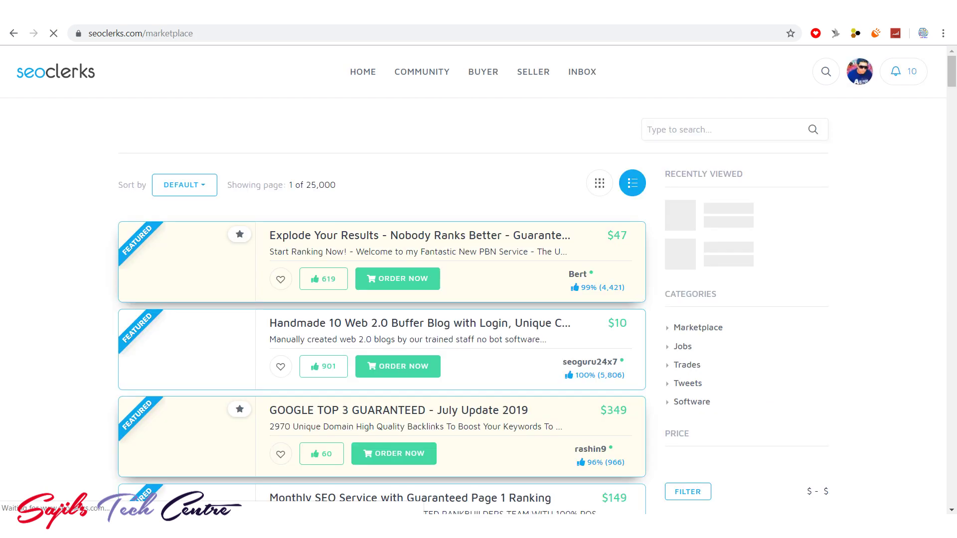
Examine the featured SEO service listings in the marketplace, including their prices, sellers, ratings and filter options
scroll(478, 279, "down", 7)
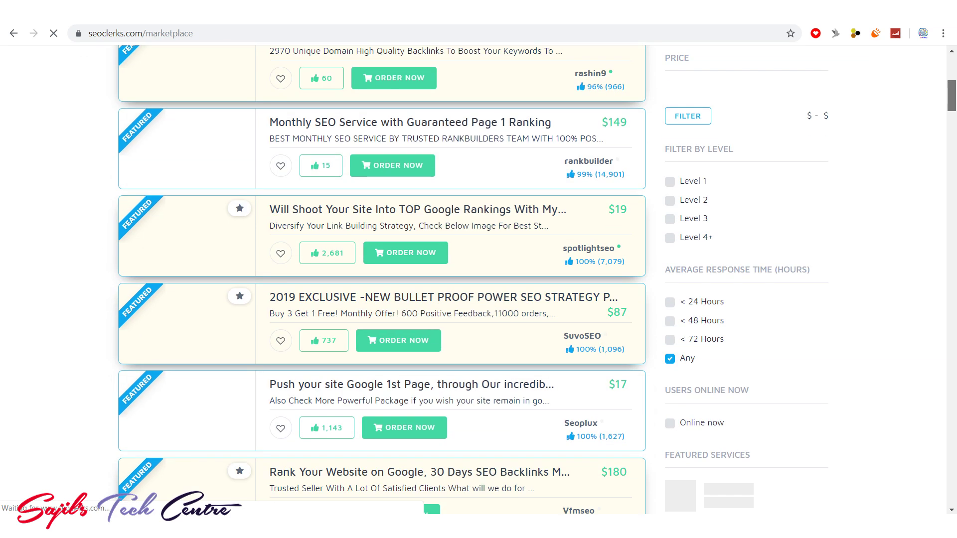
scroll(379, 279, "down", 3)
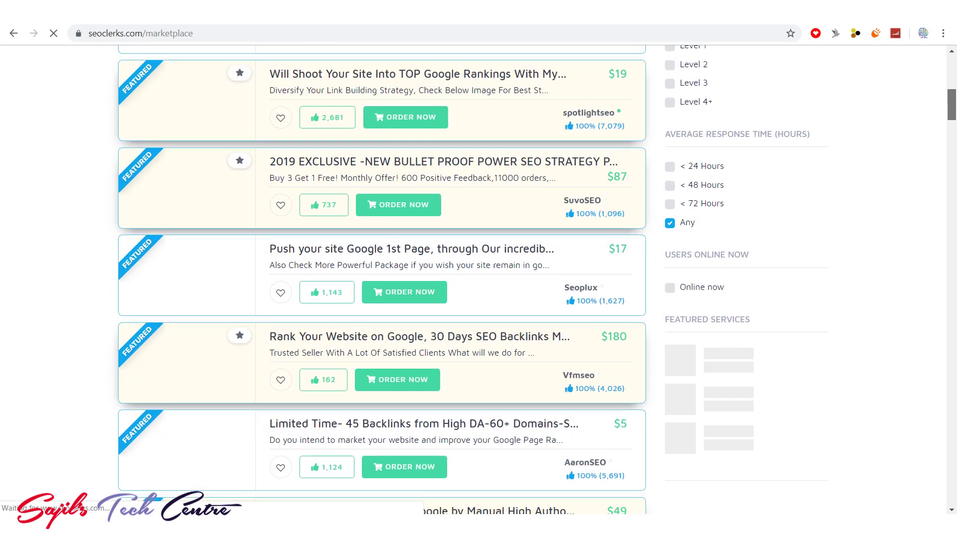
scroll(381, 279, "down", 10)
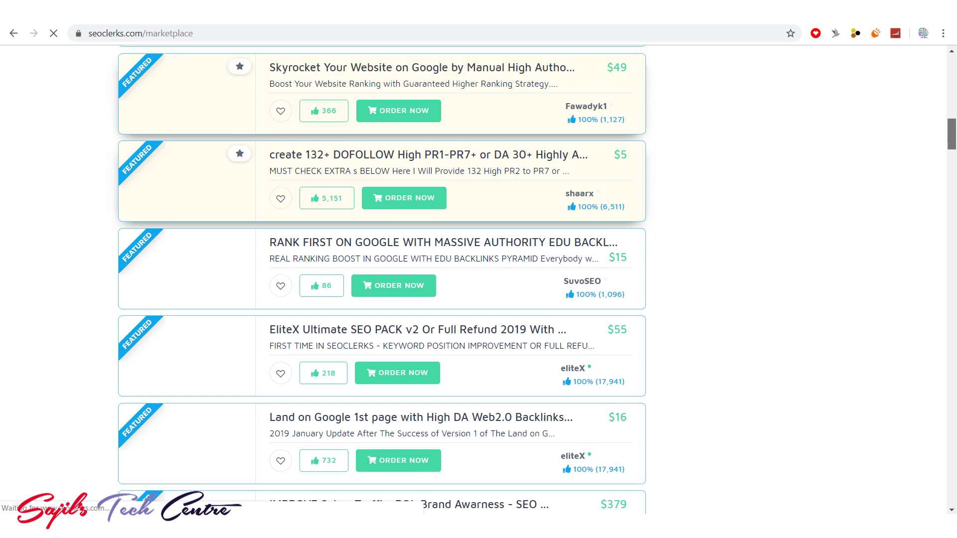
scroll(381, 279, "up", 17)
scroll(382, 279, "up", 4)
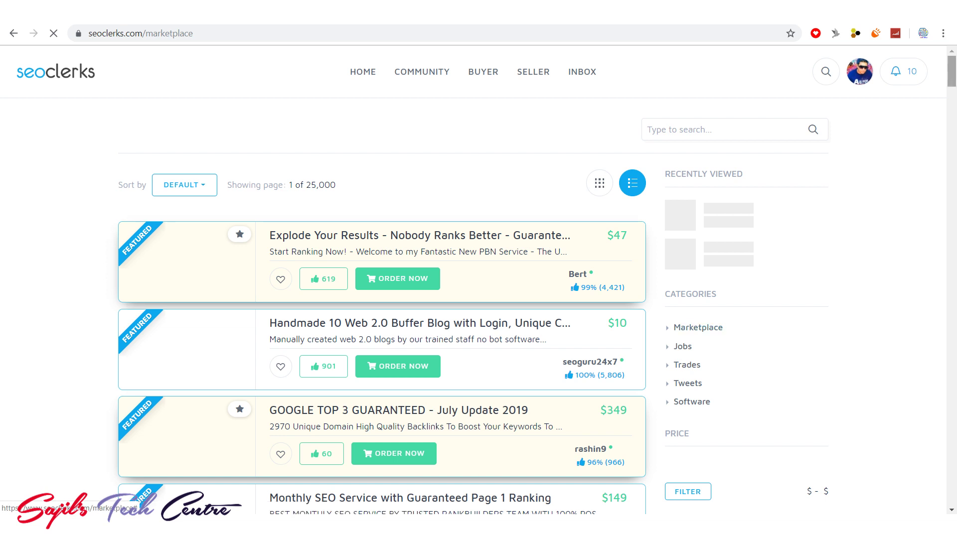
scroll(478, 279, "down", 3)
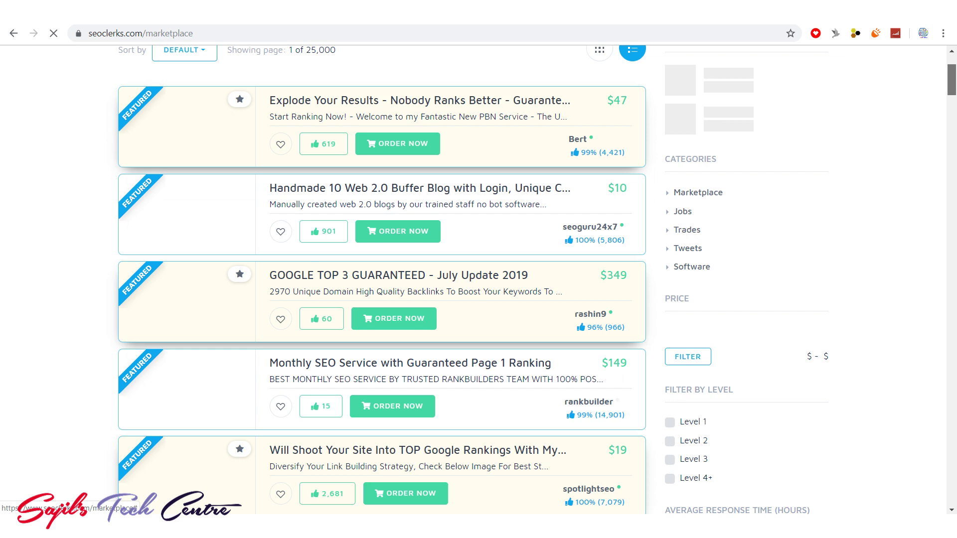
scroll(479, 279, "down", 5)
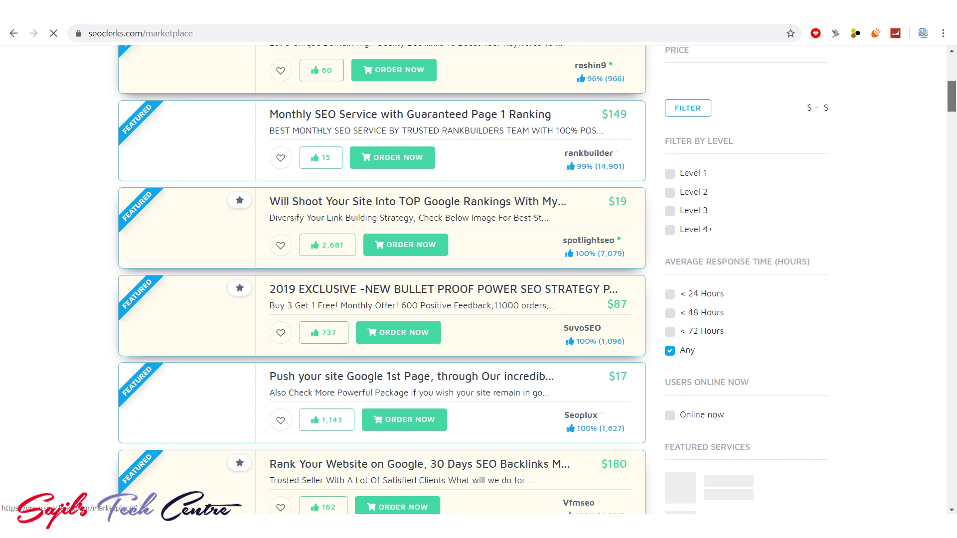
scroll(478, 279, "down", 5)
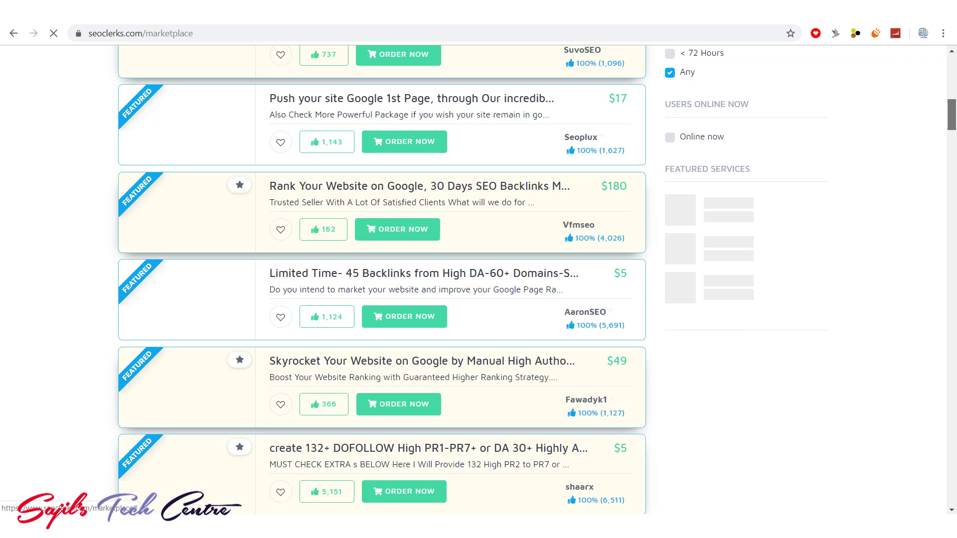
scroll(381, 279, "down", 7)
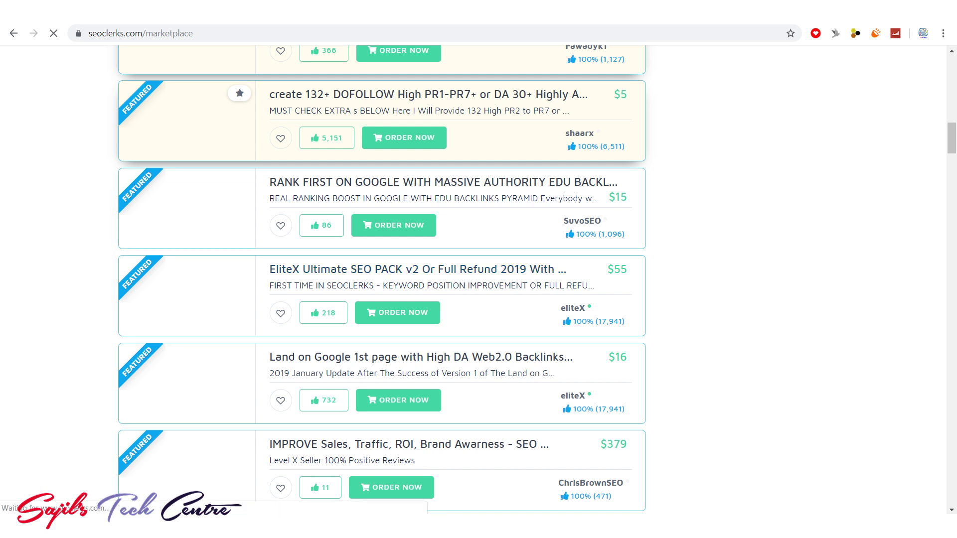
scroll(382, 279, "down", 2)
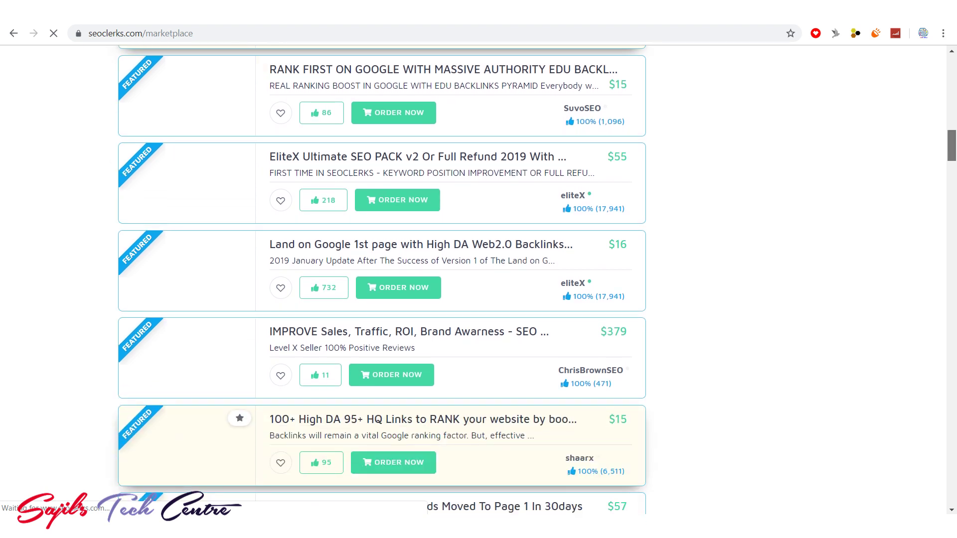
scroll(381, 279, "down", 3)
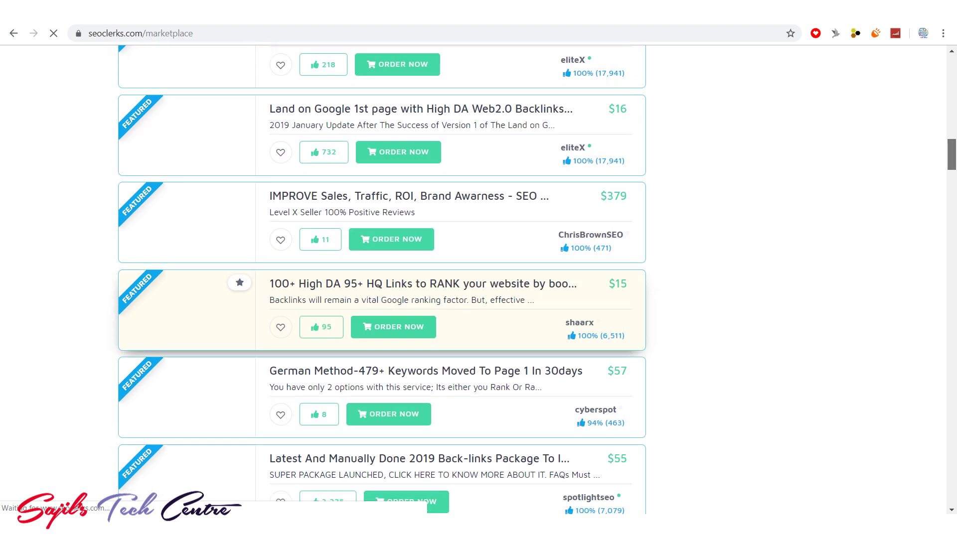
scroll(382, 279, "down", 1)
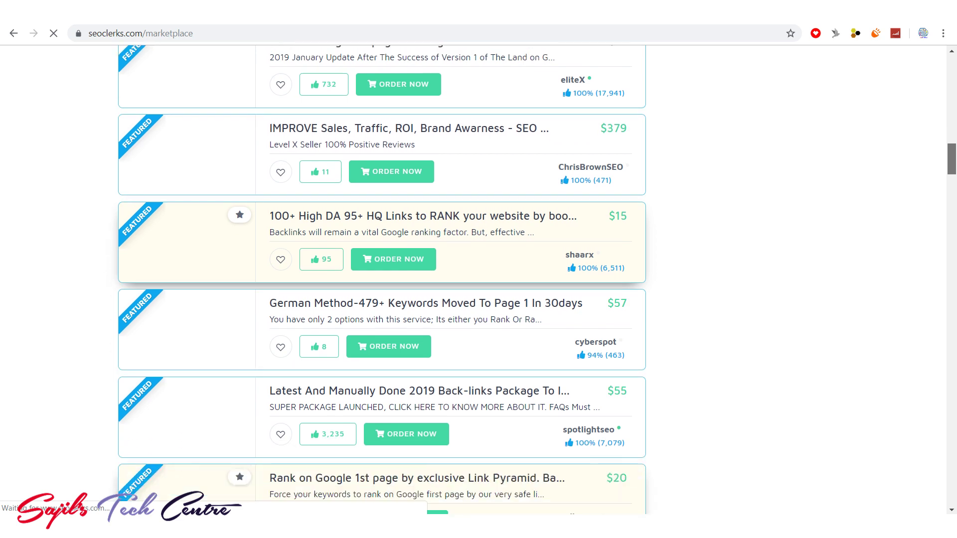
scroll(382, 279, "up", 10)
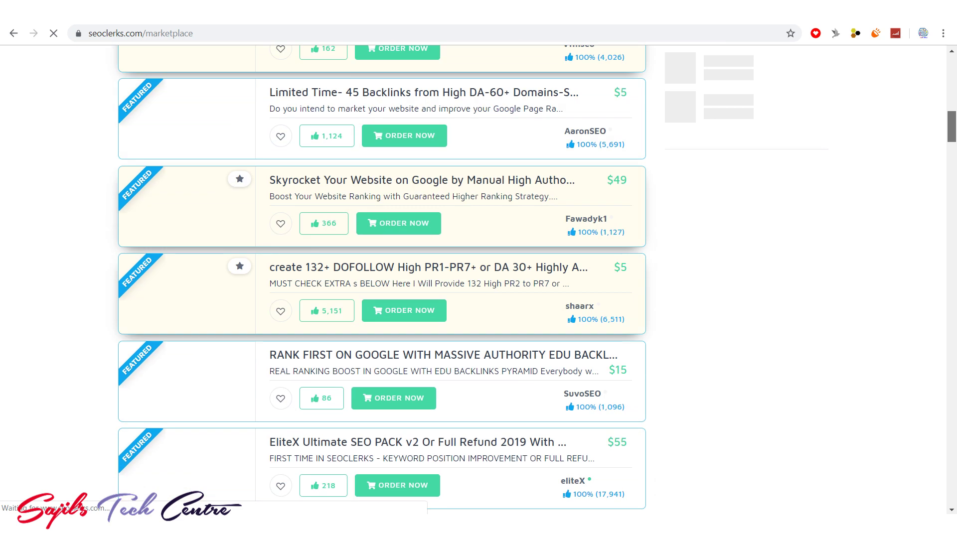
scroll(381, 279, "up", 15)
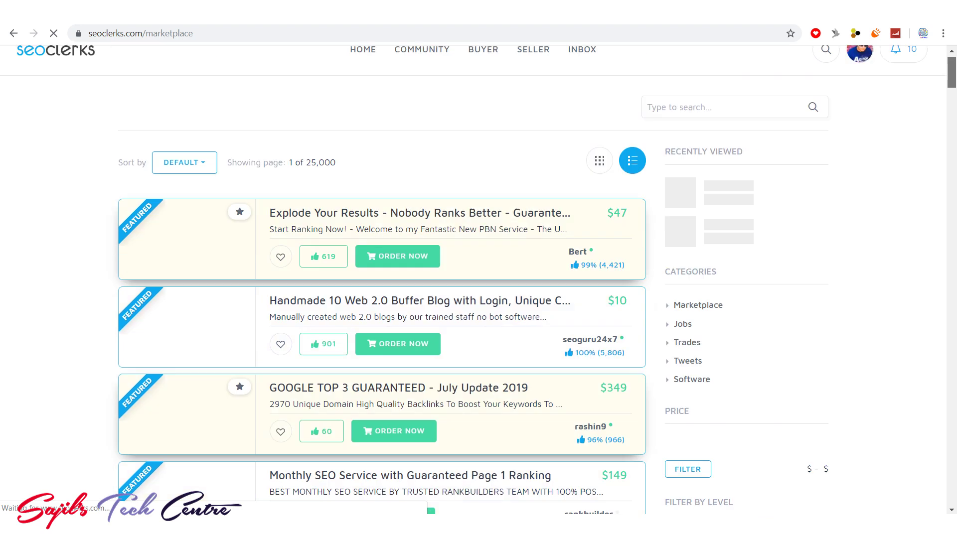
scroll(382, 279, "up", 1)
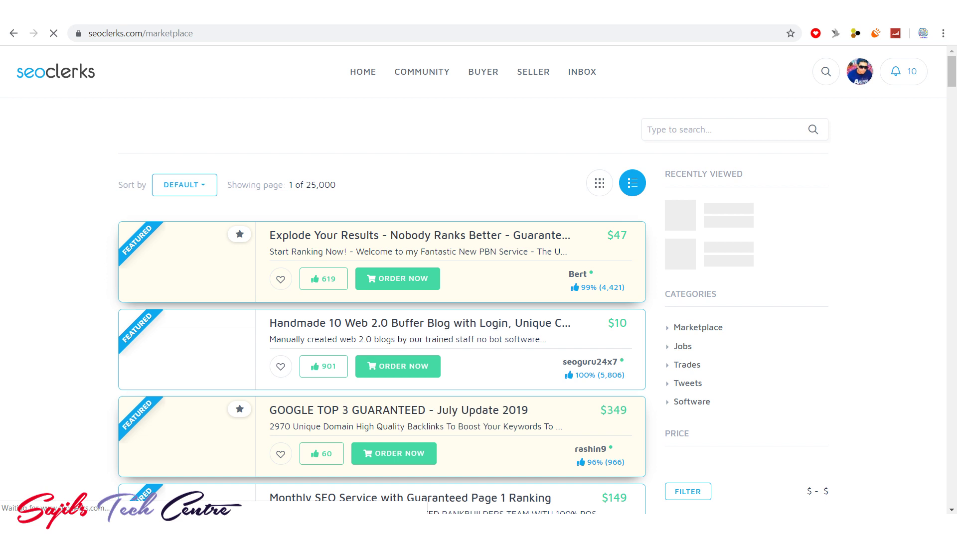
scroll(478, 279, "down", 5)
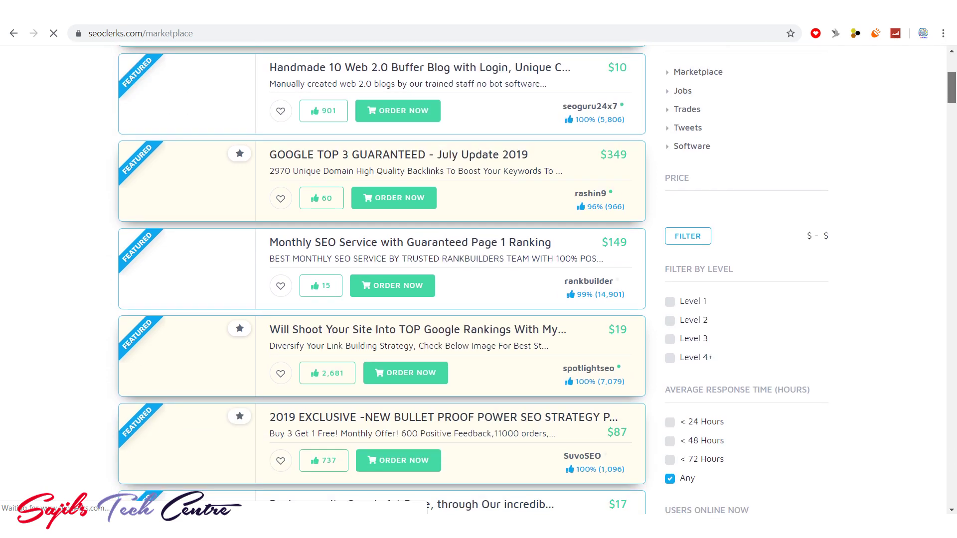
scroll(479, 279, "up", 4)
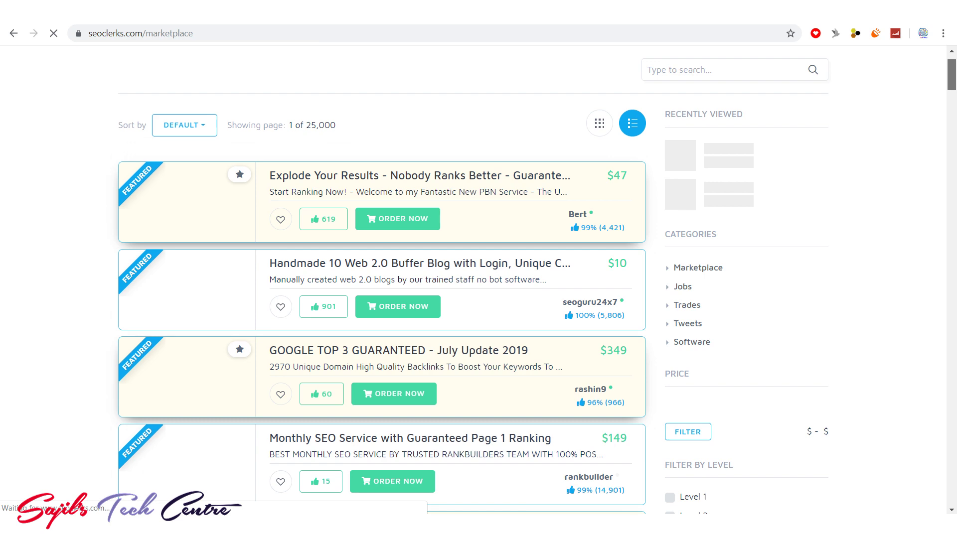
scroll(478, 279, "down", 8)
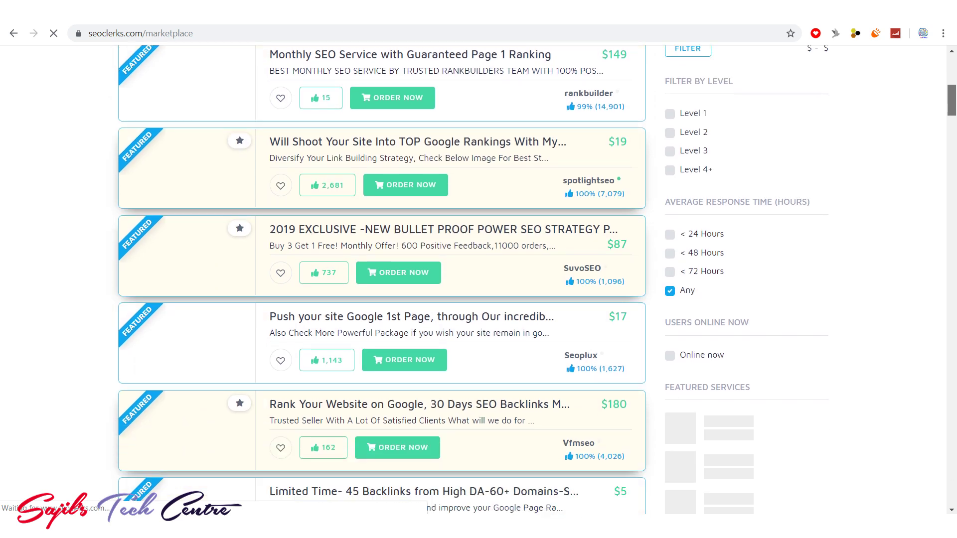
Search the marketplace for "BACKLINKS" using the suggested earlier search term
scroll(478, 279, "up", 8)
scroll(478, 279, "up", 2)
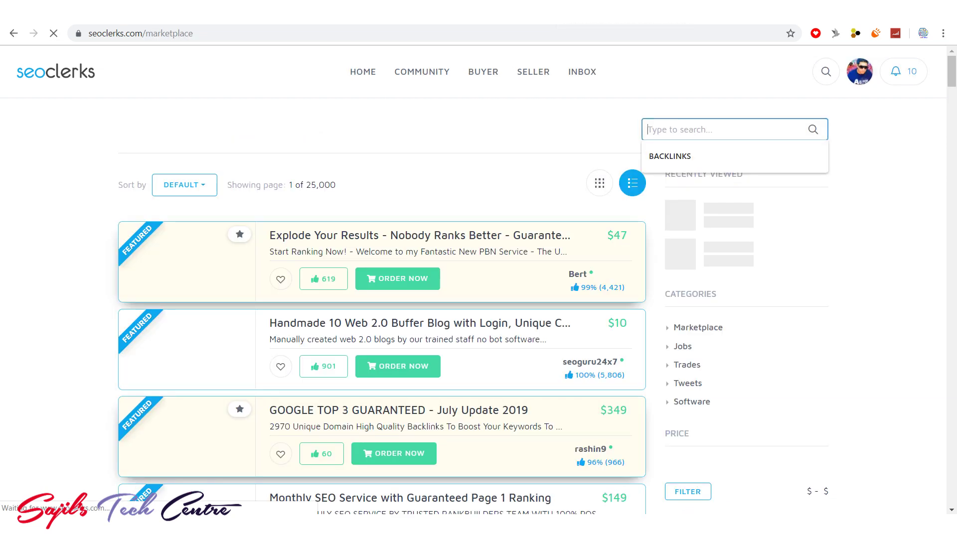
key("Down")
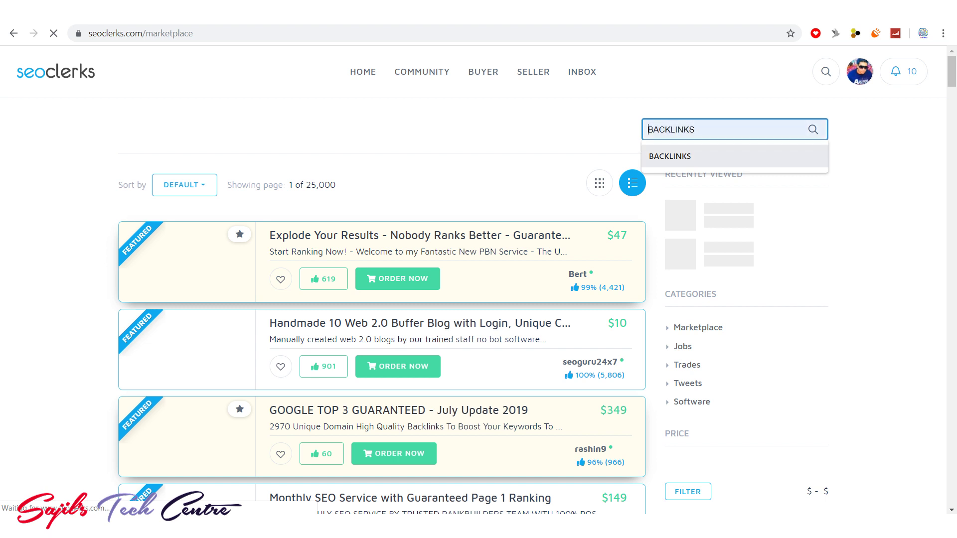
key("Return")
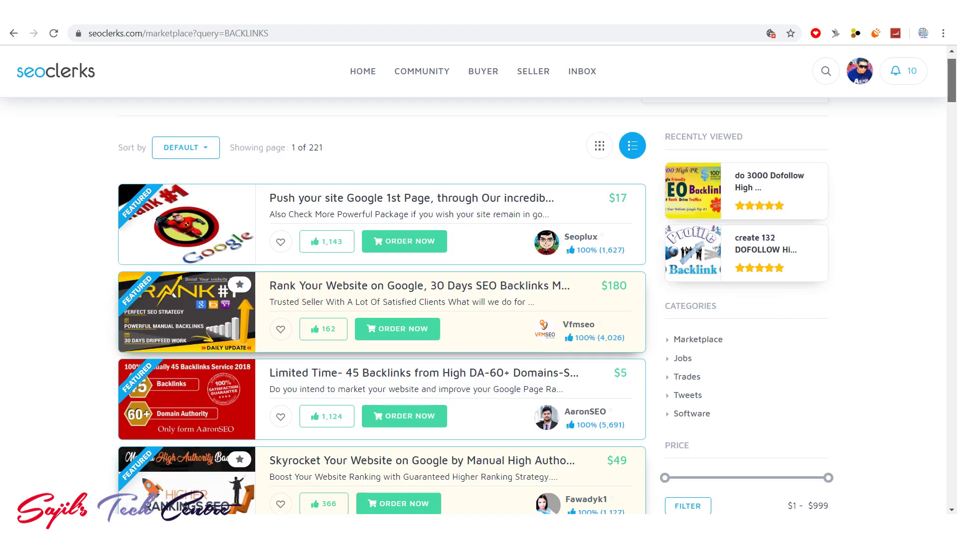
Browse the backlink service results and compare their titles, prices and sellers
scroll(478, 299, "down", 2)
scroll(479, 299, "down", 7)
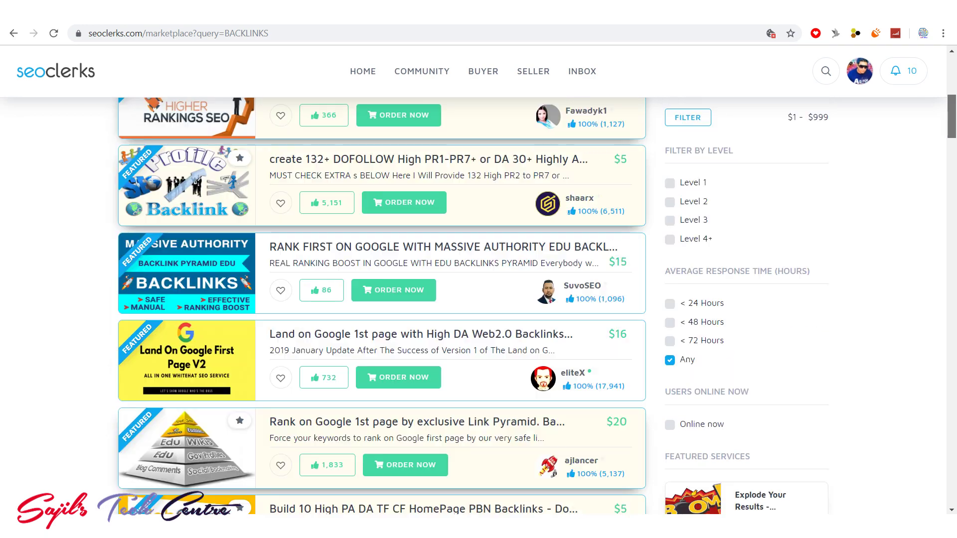
scroll(478, 299, "up", 7)
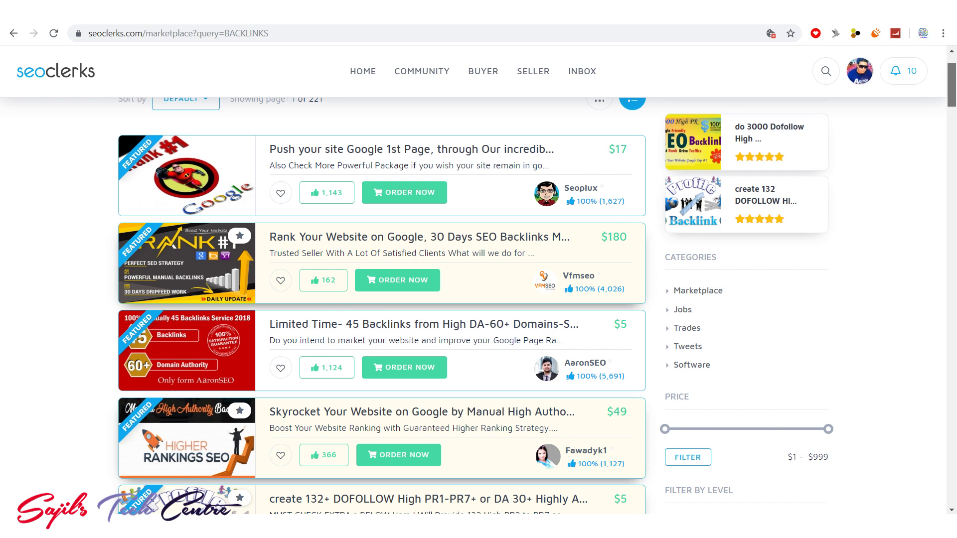
scroll(479, 298, "down", 1)
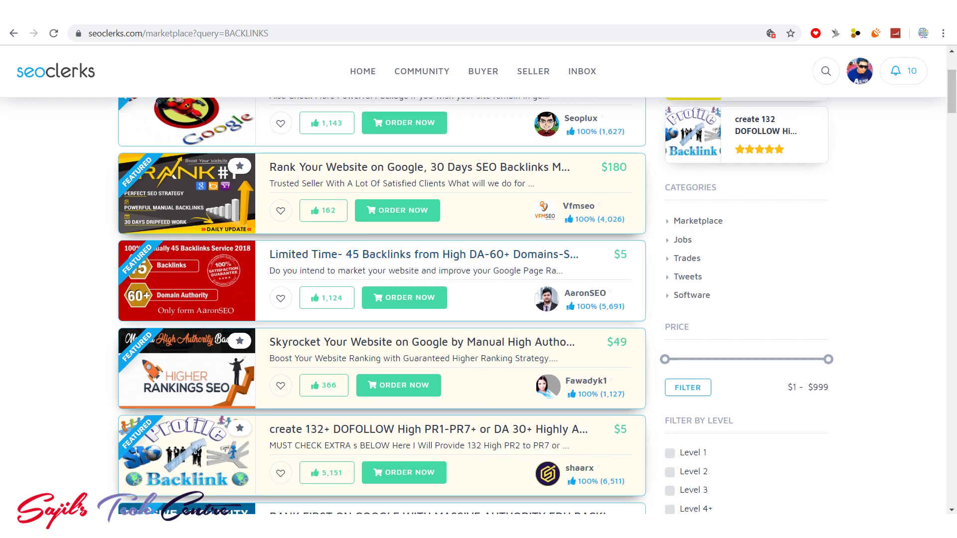
Continue through the remaining backlink search results, examining service prices, seller ratings, featured labels and country-specific offers
scroll(327, 322, "down", 8)
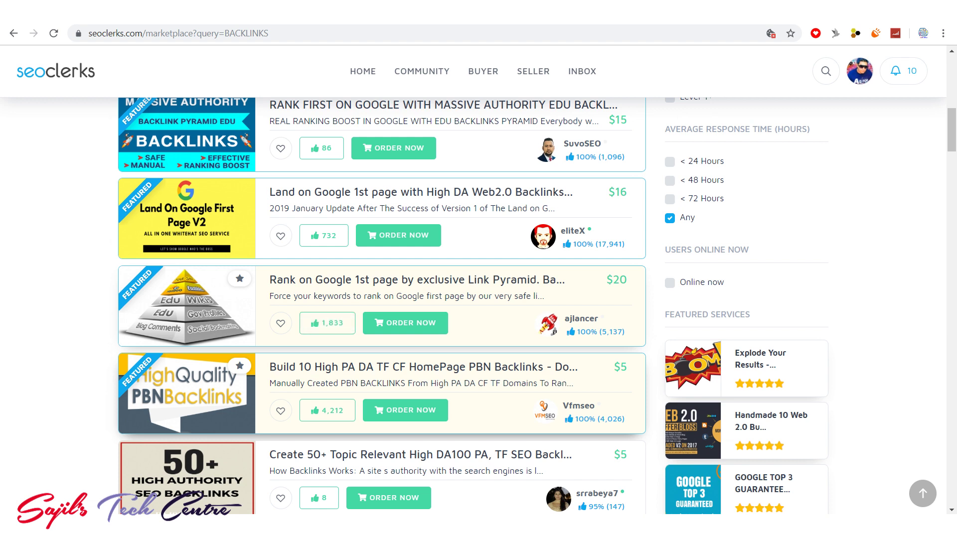
left_click_drag(625, 332, 598, 332)
left_click_drag(627, 280, 605, 279)
left_click(606, 280)
left_click_drag(951, 130, 950, 131)
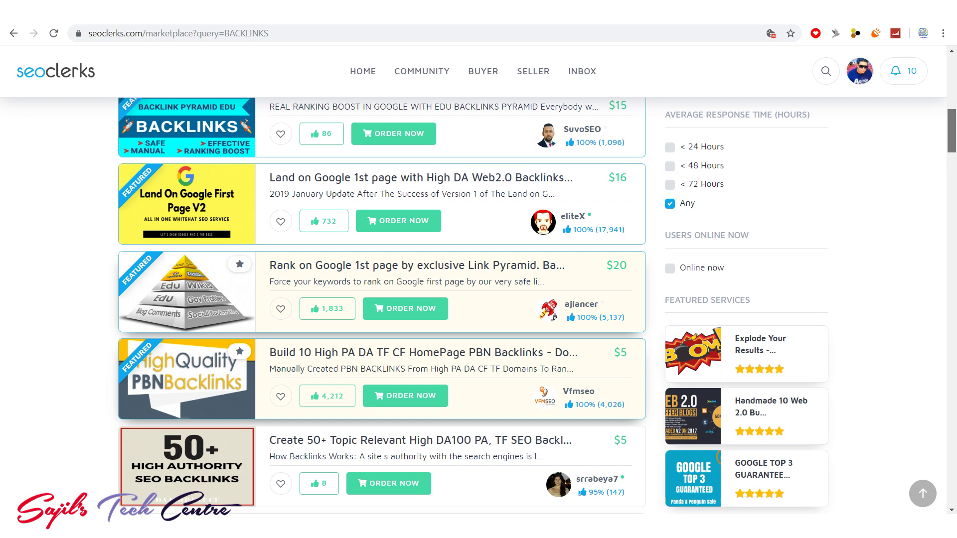
scroll(381, 306, "down", 4)
scroll(381, 305, "down", 1)
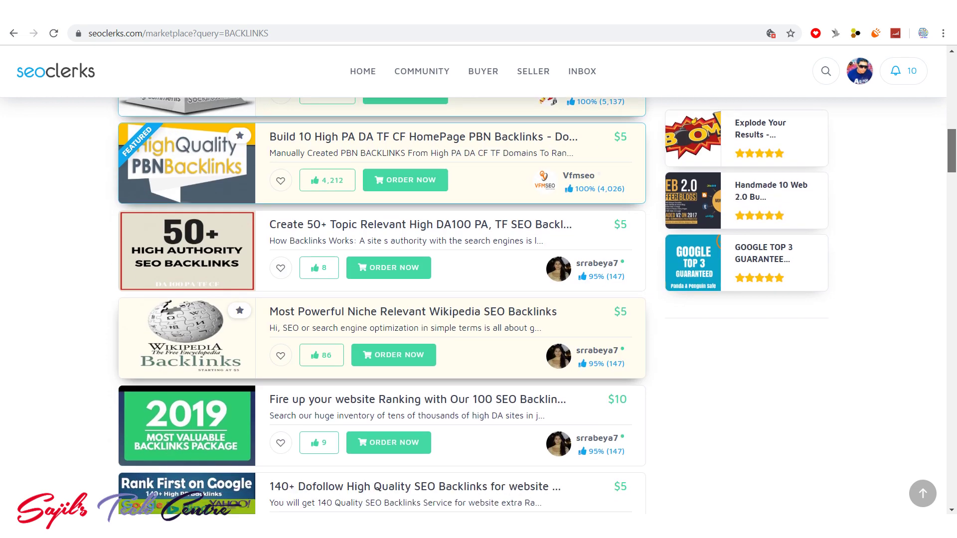
scroll(381, 305, "down", 1)
scroll(381, 305, "down", 2)
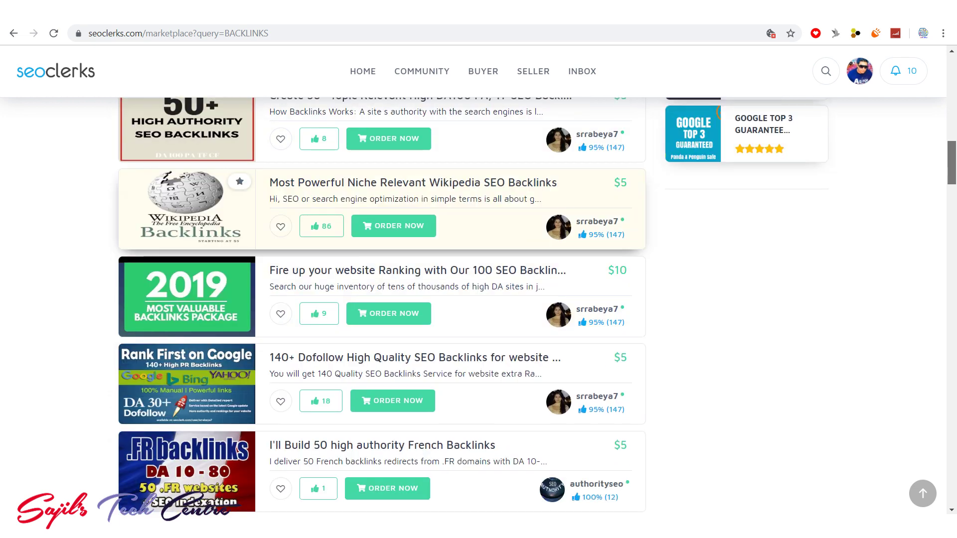
scroll(381, 305, "down", 1)
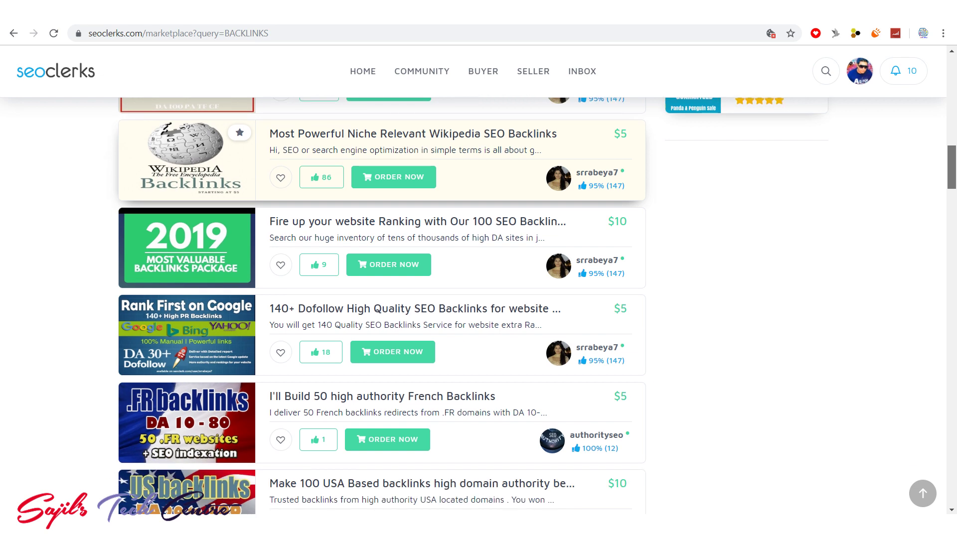
scroll(381, 305, "down", 2)
scroll(381, 305, "down", 4)
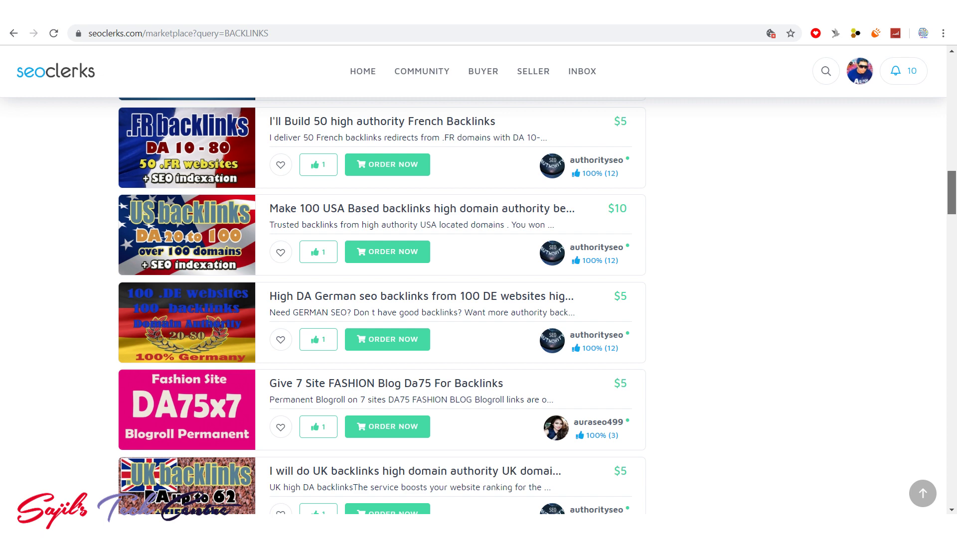
scroll(382, 305, "down", 1)
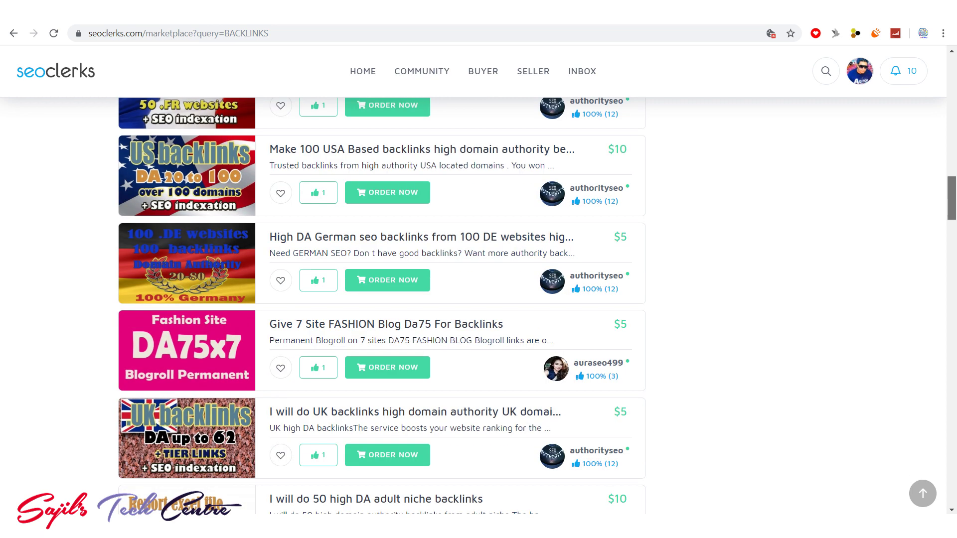
scroll(381, 306, "down", 2)
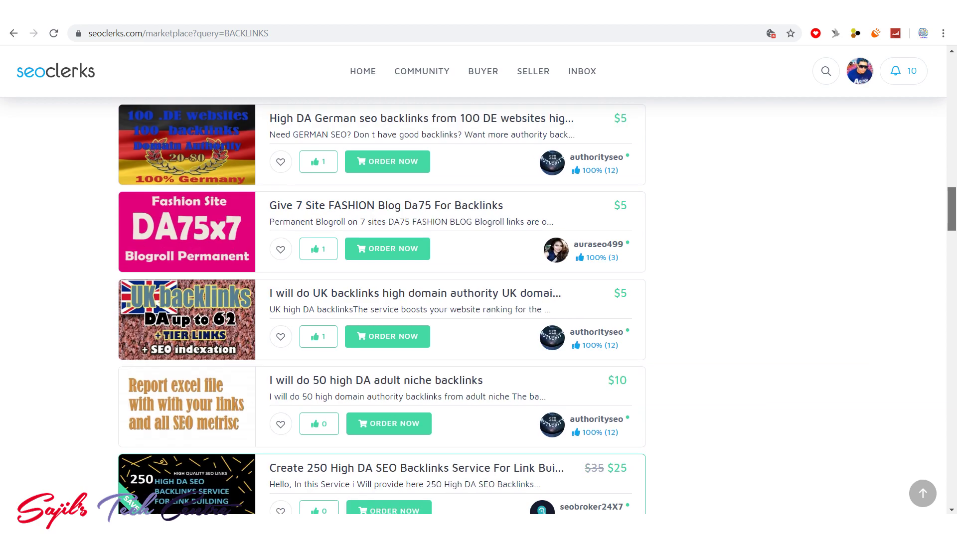
left_click_drag(950, 209, 951, 164)
scroll(381, 306, "down", 12)
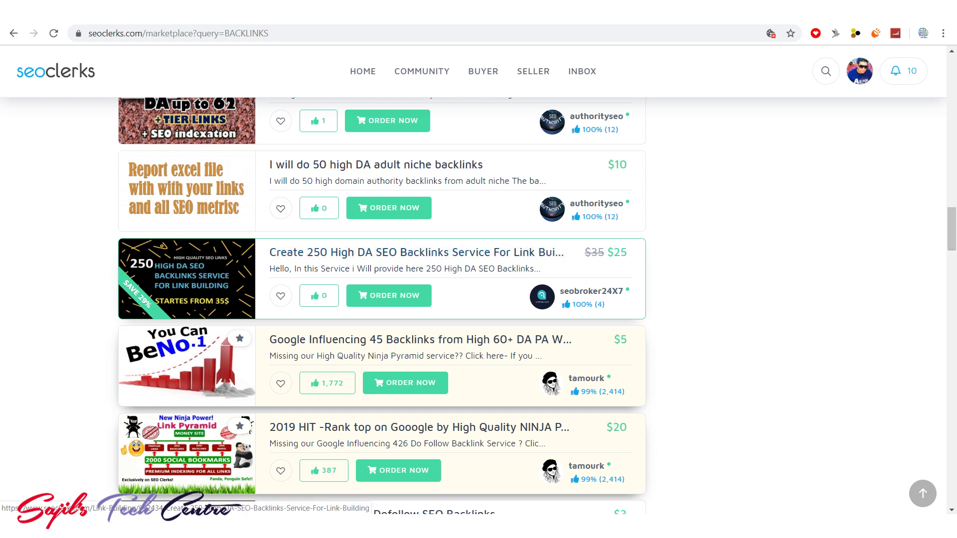
Open the "Create 250 High DA SEO Backlinks Service For Link Building" listing, review its description and buyer requirements, and return to the search results
left_click(416, 252)
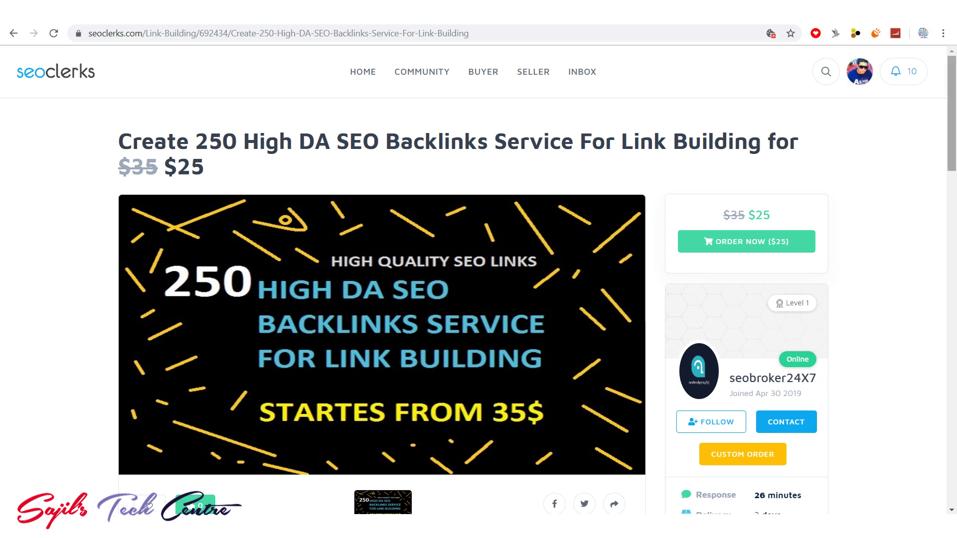
scroll(479, 284, "down", 2)
scroll(381, 299, "down", 4)
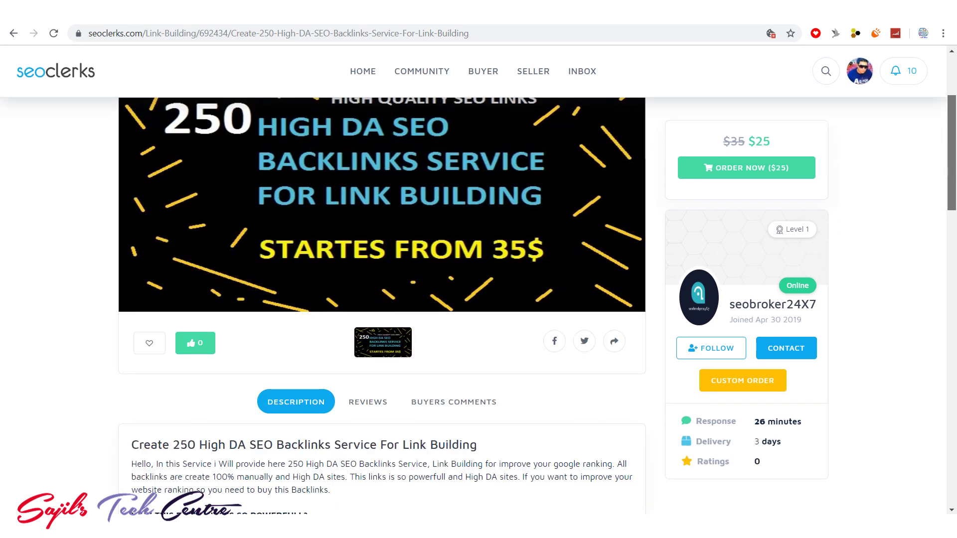
scroll(381, 299, "down", 1)
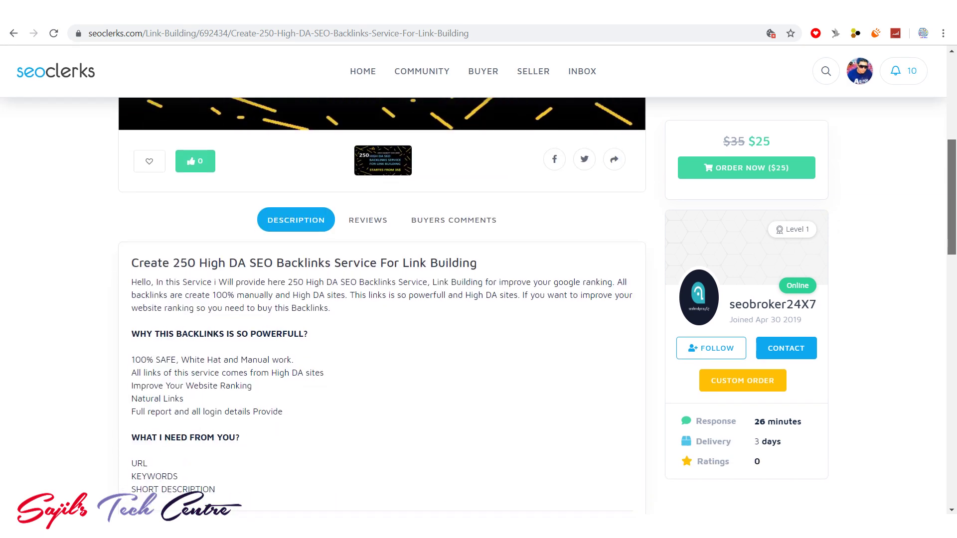
scroll(381, 299, "down", 2)
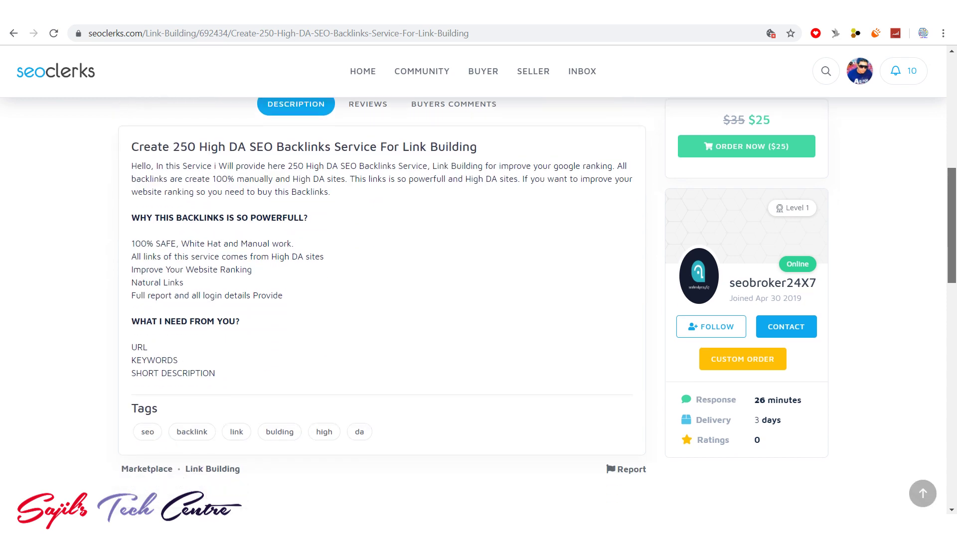
left_click_drag(951, 210, 950, 113)
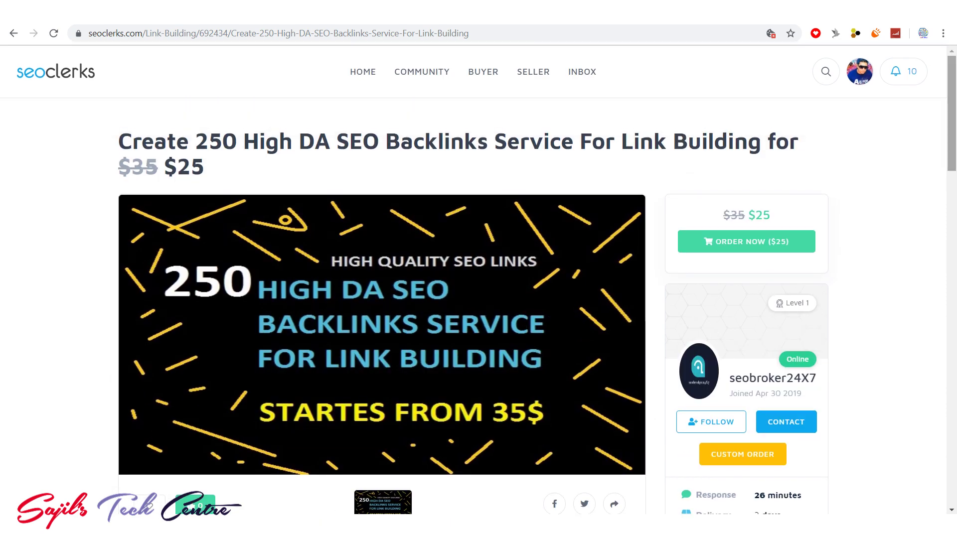
scroll(382, 299, "down", 3)
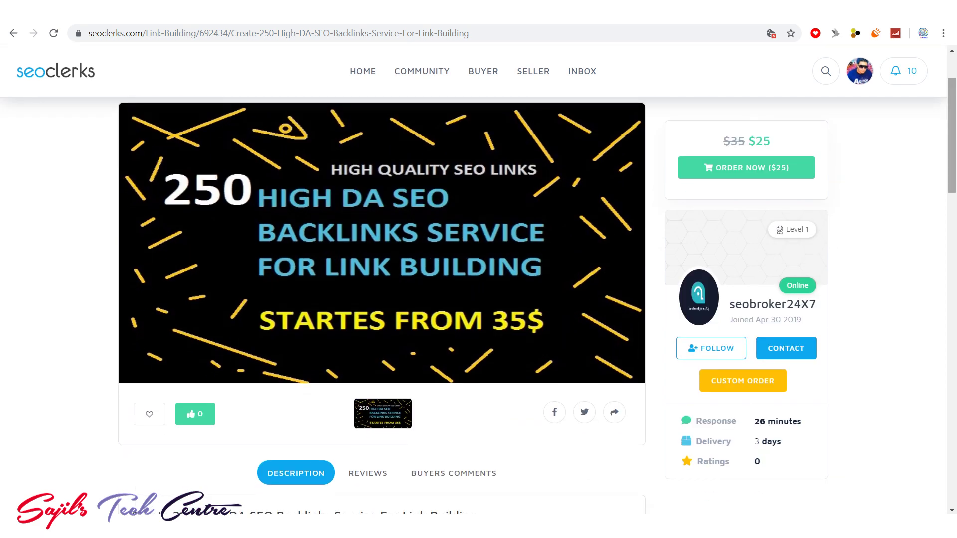
scroll(381, 299, "down", 3)
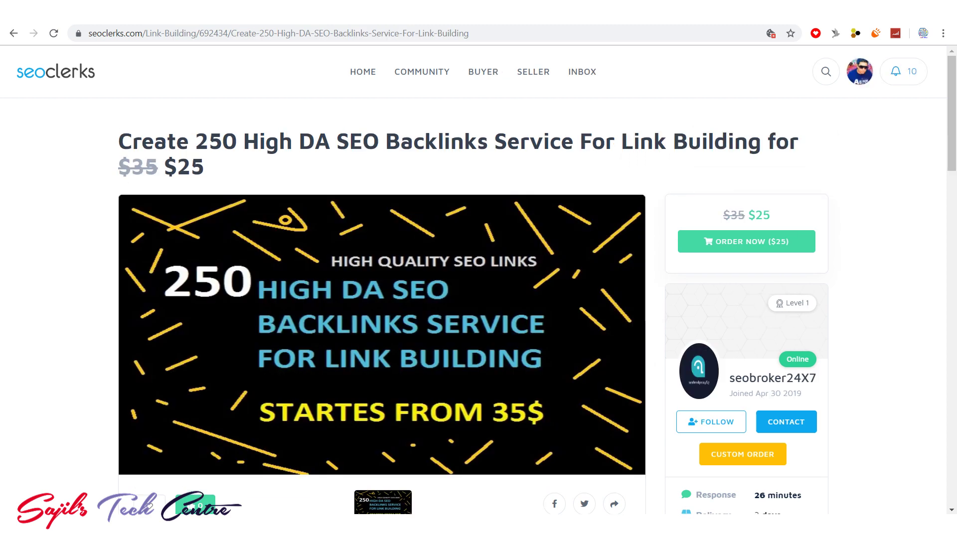
left_click(14, 33)
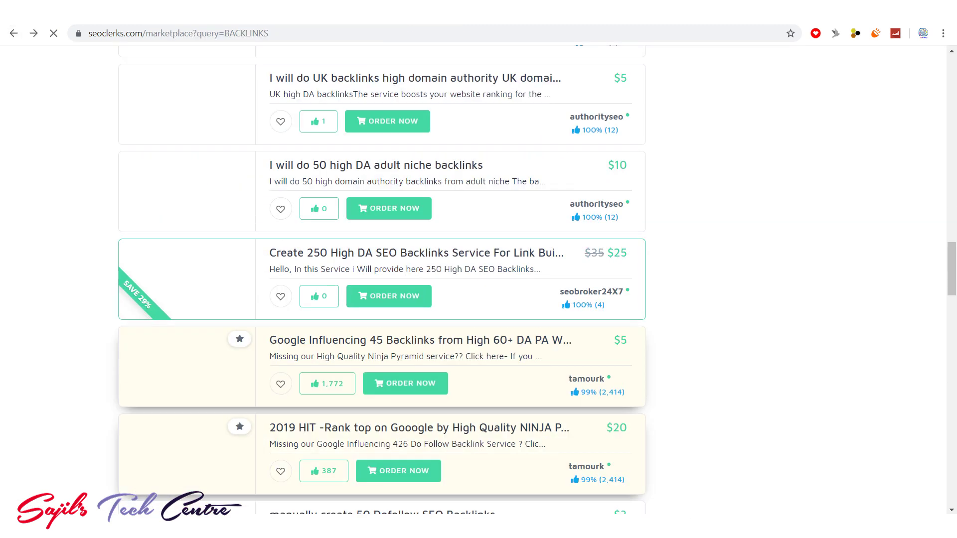
left_click_drag(951, 230, 951, 292)
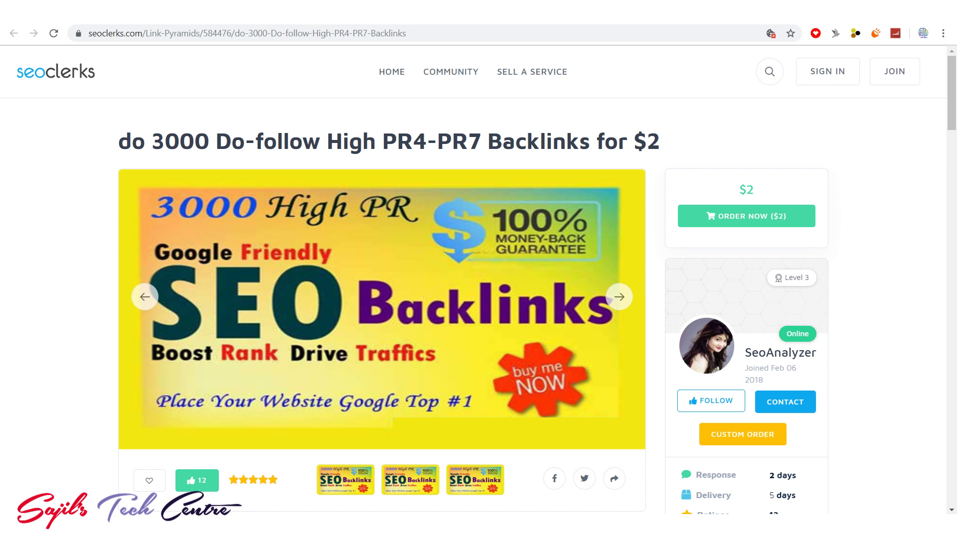
Examine the title and price of the "do 3000 Do-follow High PR4-PR7 Backlinks" listing
left_click_drag(118, 141, 131, 141)
left_click(124, 141)
left_click_drag(660, 141, 646, 141)
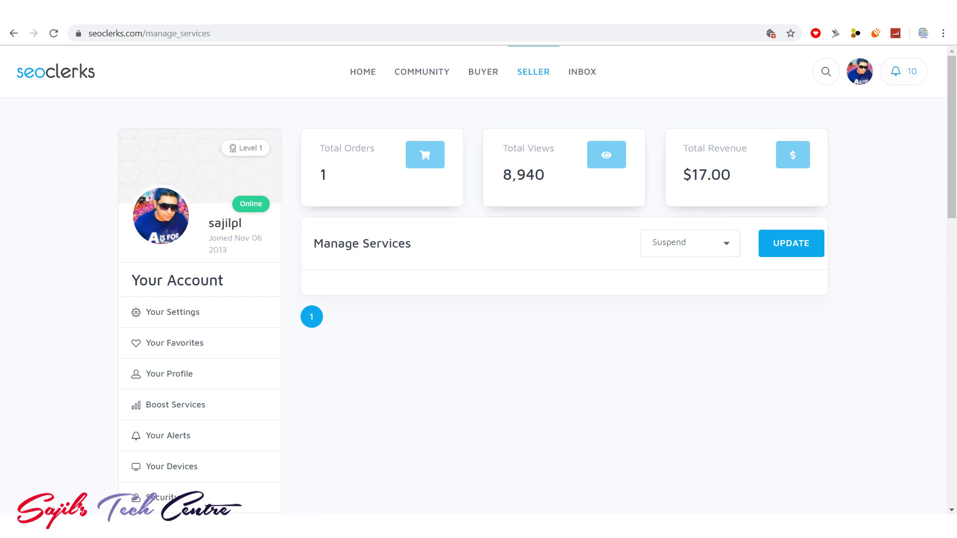
Start a new service listing from the seller account and go to the title, delivery time and category fields of its overview
mouse_move(533, 71)
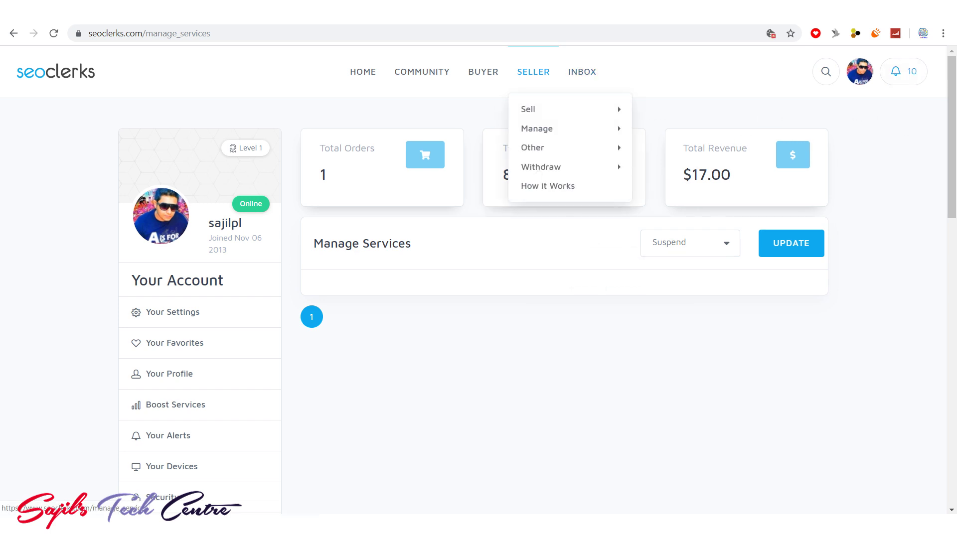
mouse_move(528, 109)
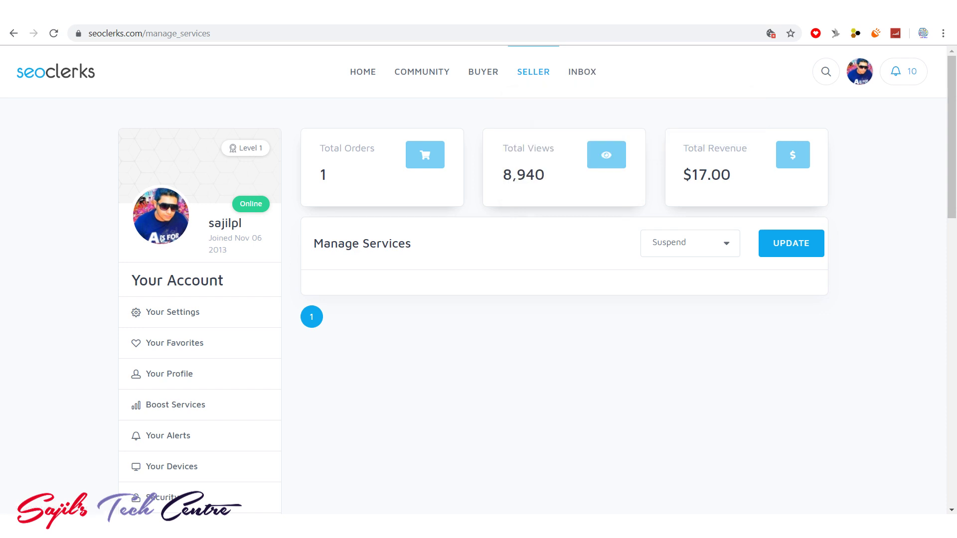
left_click_drag(227, 249, 208, 249)
left_click(217, 249)
mouse_move(533, 71)
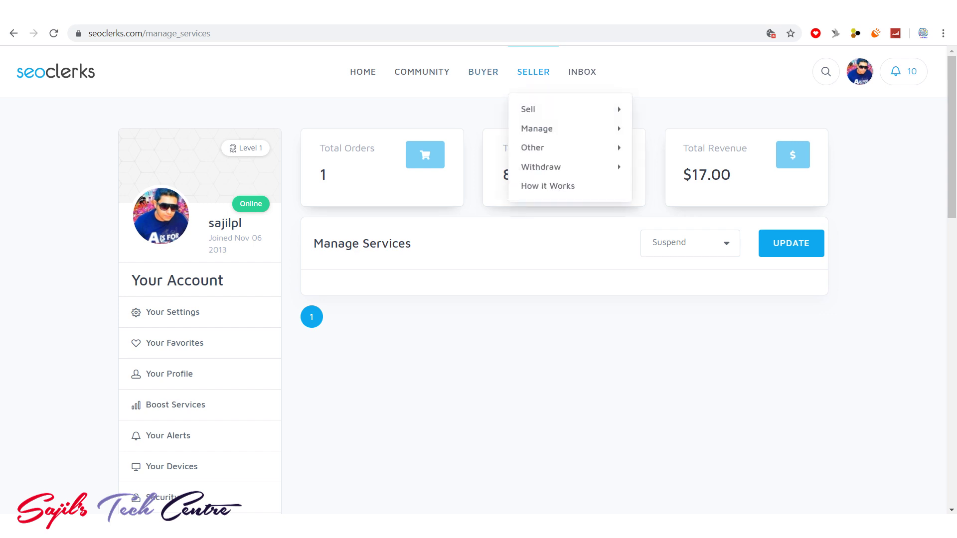
mouse_move(528, 109)
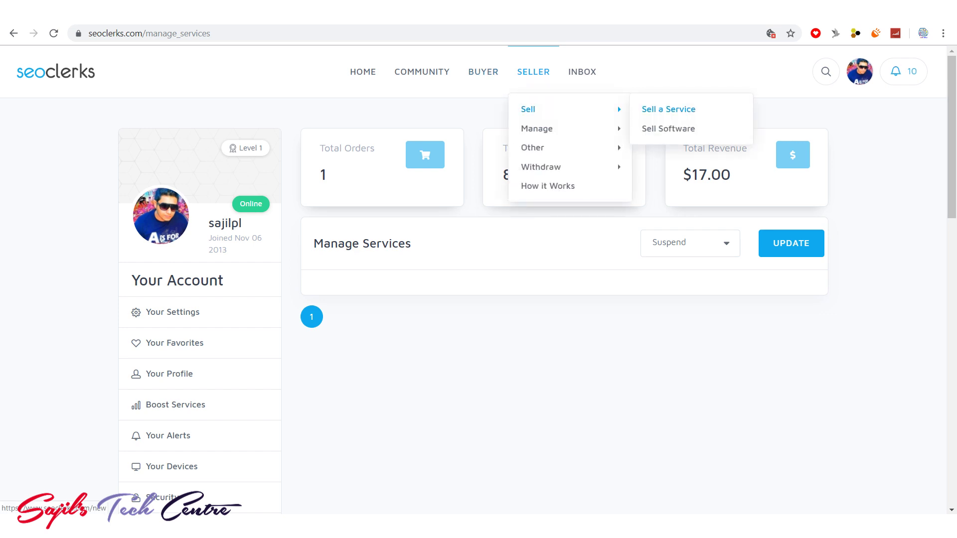
left_click(668, 109)
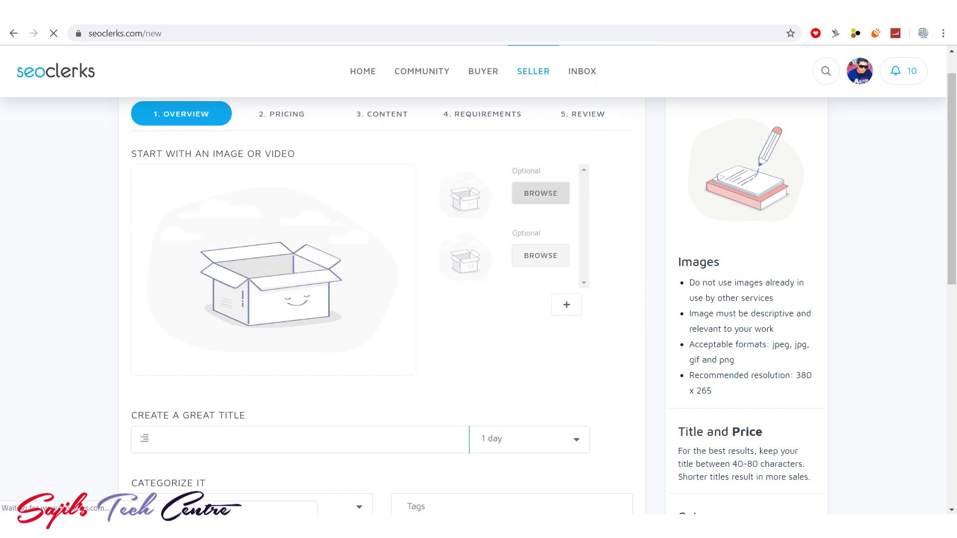
scroll(381, 299, "down", 3)
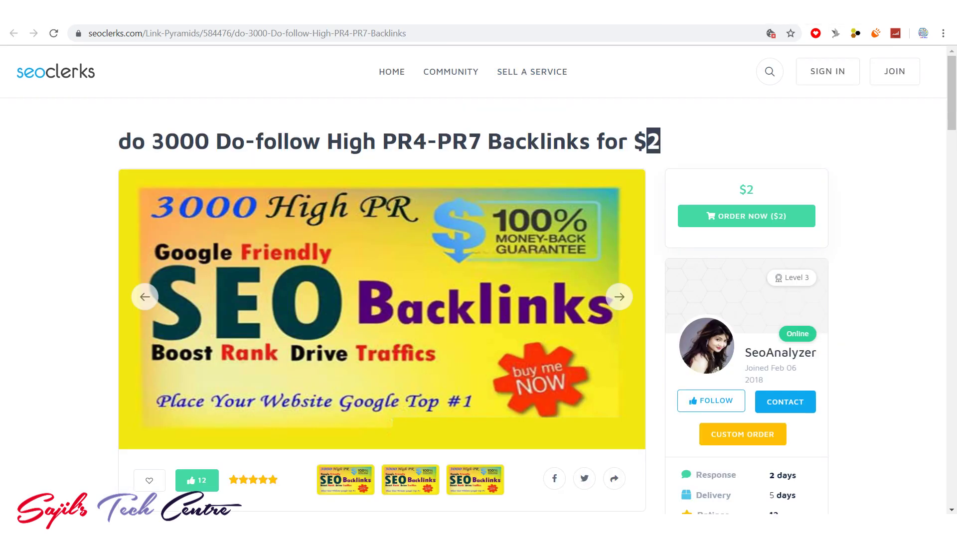
Consult the title of the 3000 Do-follow backlinks listing as a model and set the new service's delivery time to 3 days
left_click_drag(131, 142, 628, 141)
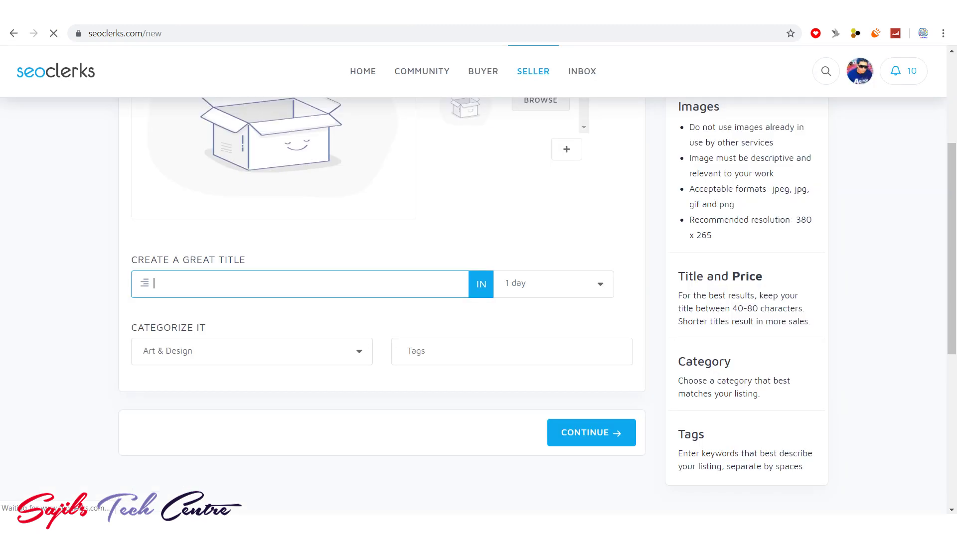
left_click(553, 284)
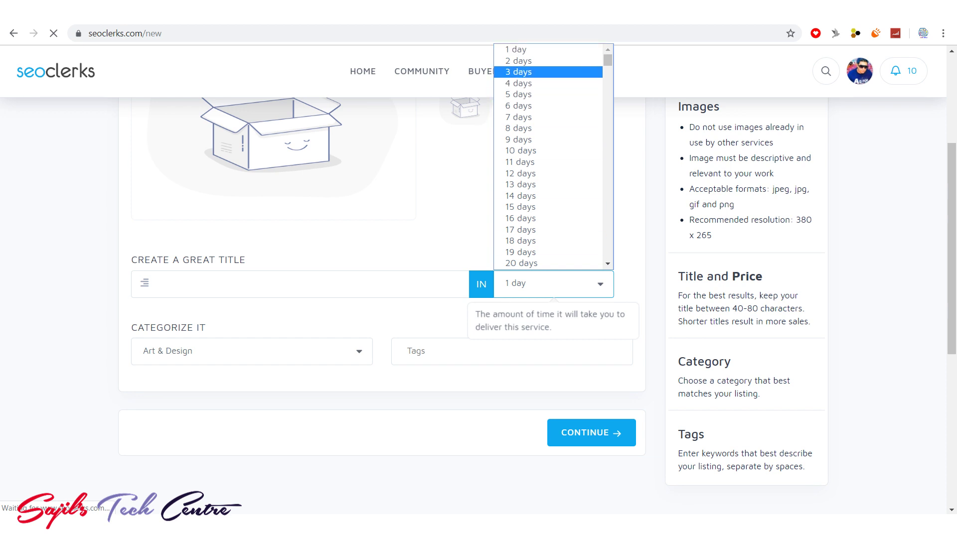
left_click(518, 72)
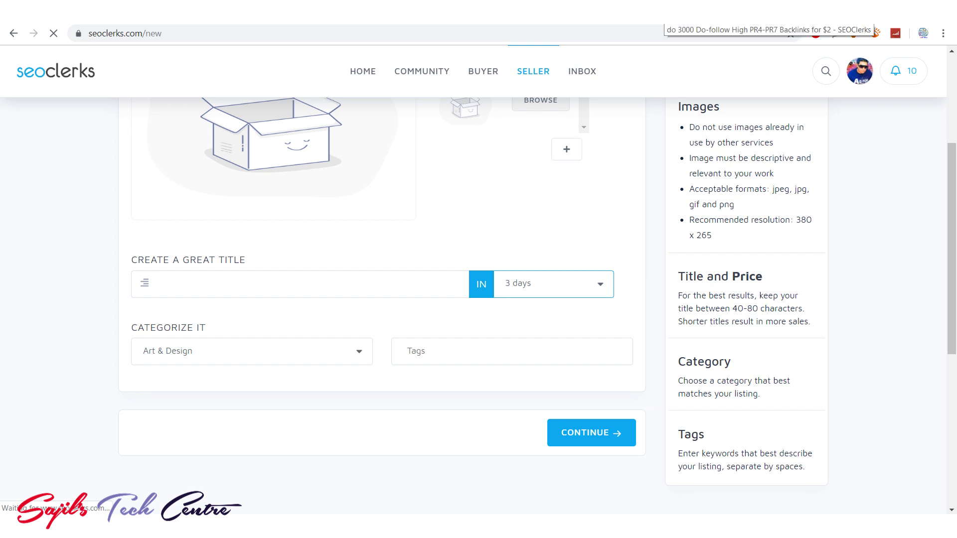
left_click(664, 19)
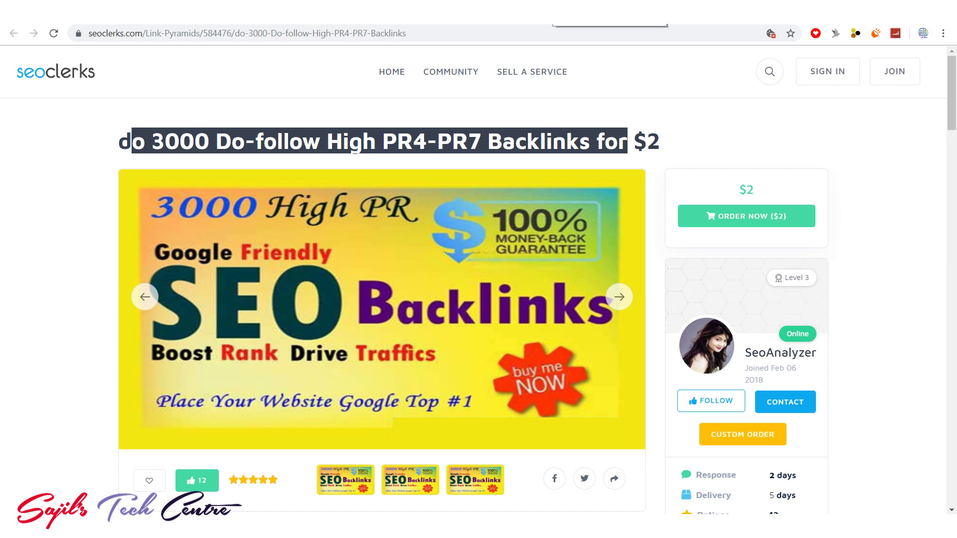
left_click(553, 19)
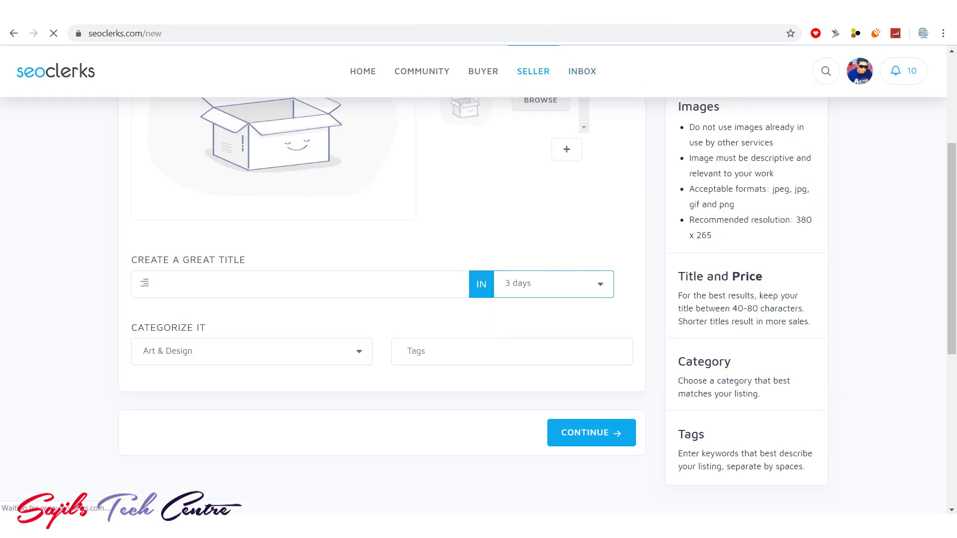
Set the new service's category to Directory Submission under Link Building
left_click(251, 350)
scroll(246, 252, "down", 6)
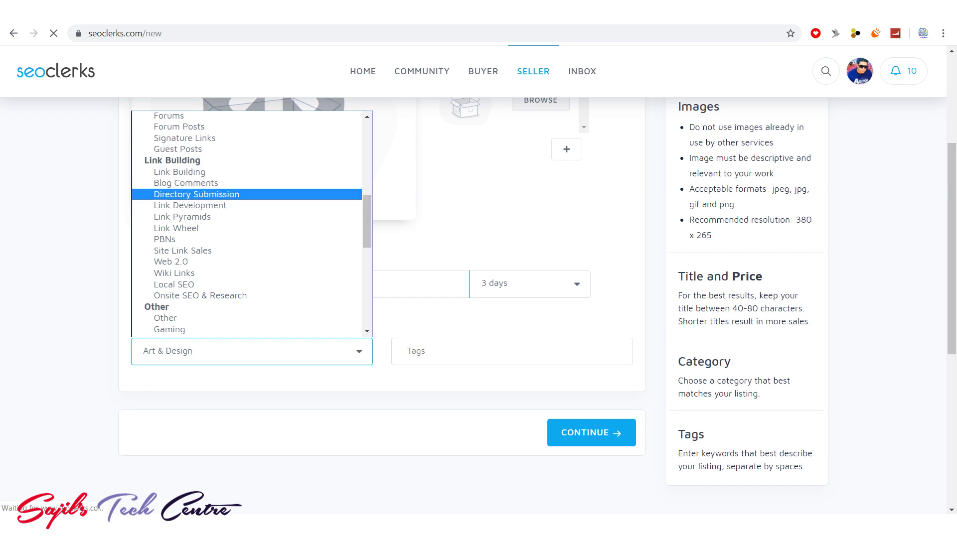
left_click(196, 195)
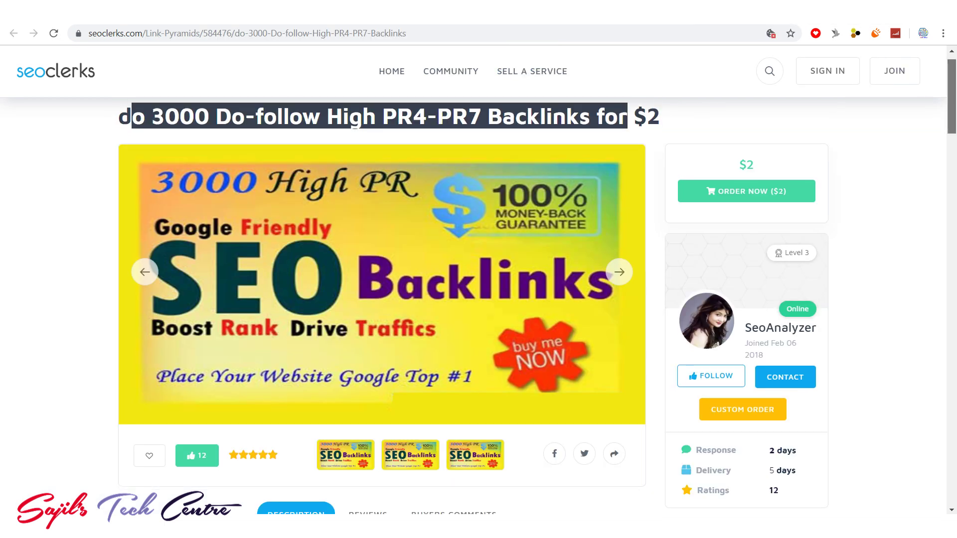
Consult the tags of the 3000 Do-follow backlinks listing and add the tag "seo" to the new service
scroll(382, 299, "down", 10)
scroll(382, 299, "down", 1)
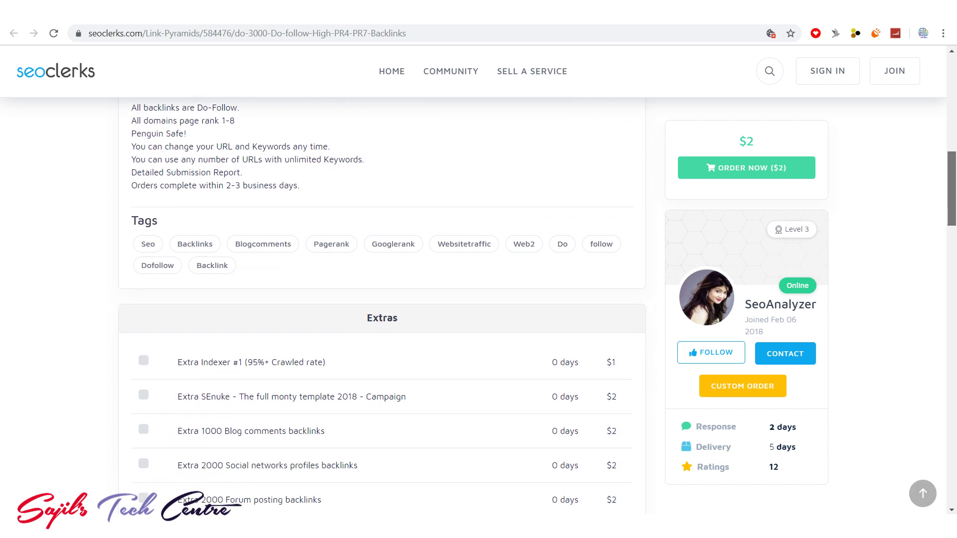
left_click_drag(158, 220, 131, 220)
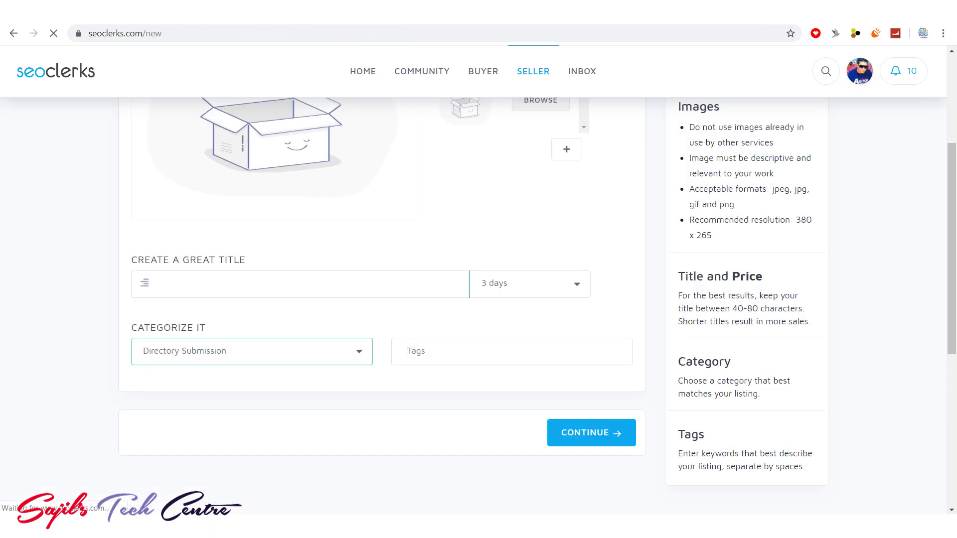
type("seo")
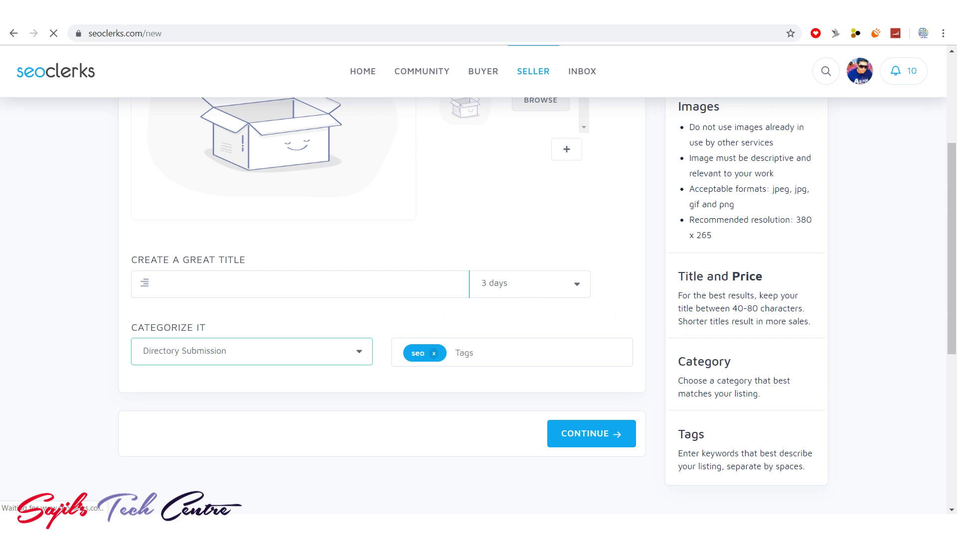
Add the tag "backlink" and copy the 3000 Do-follow High PR4-PR7 Backlinks title from the model listing into the new service's title
type("ba")
type("cklink")
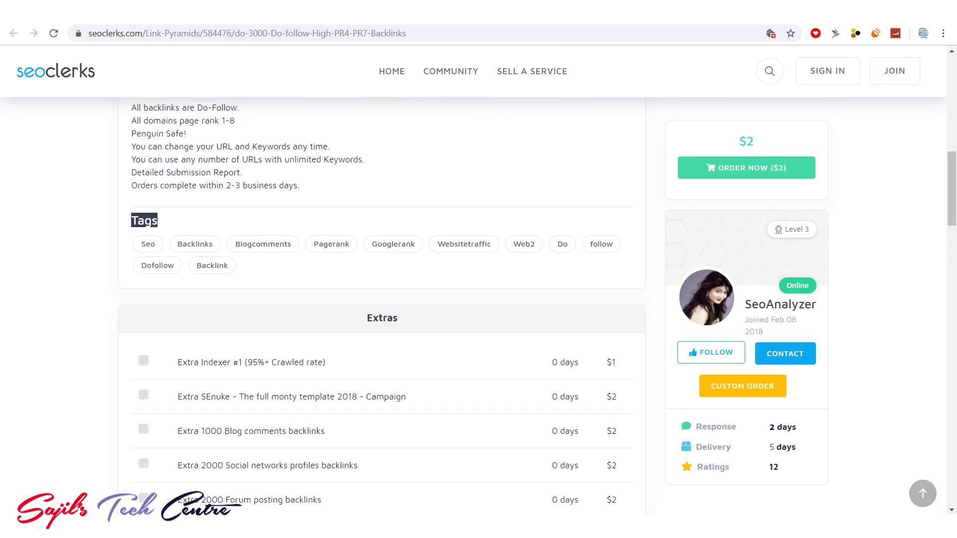
scroll(382, 299, "up", 3)
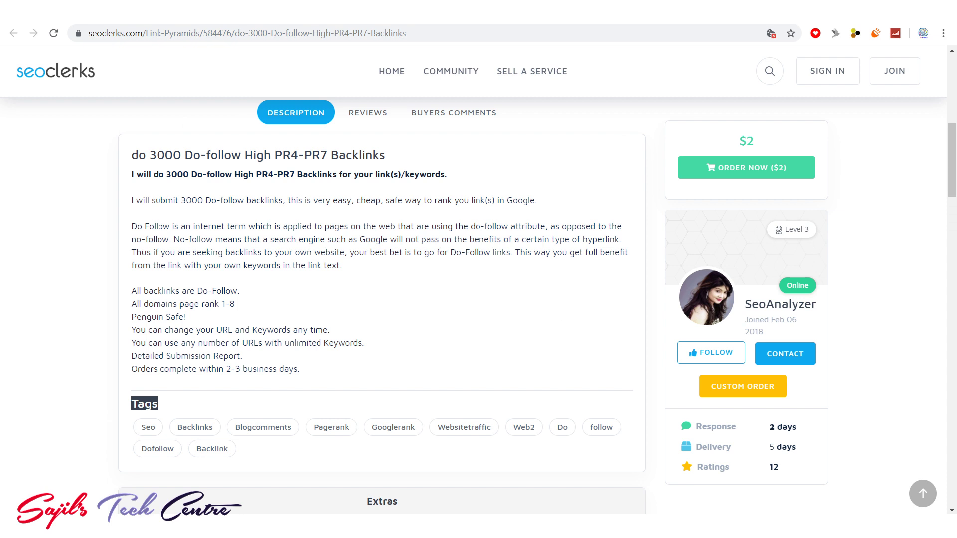
left_click_drag(138, 155, 385, 155)
right_click(383, 155)
left_click(398, 160)
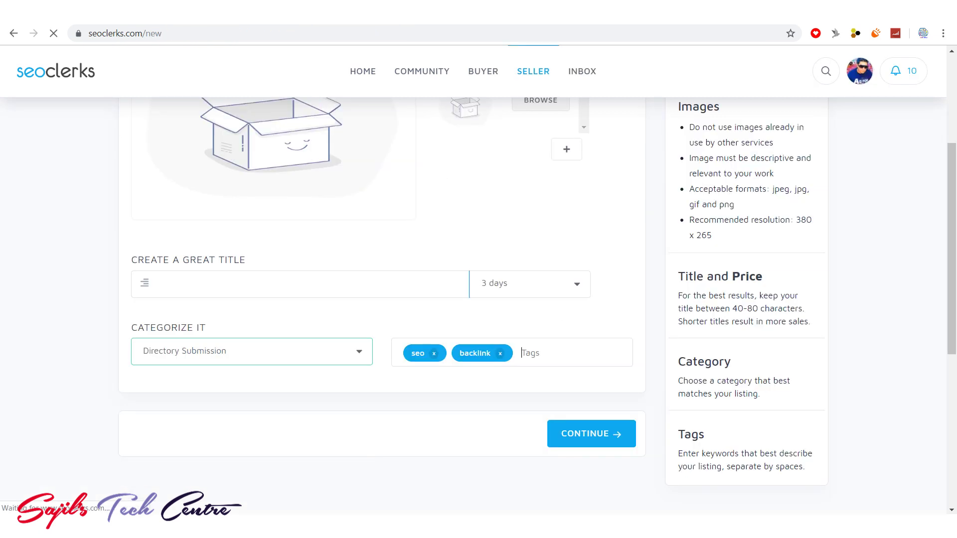
right_click(224, 282)
left_click(252, 358)
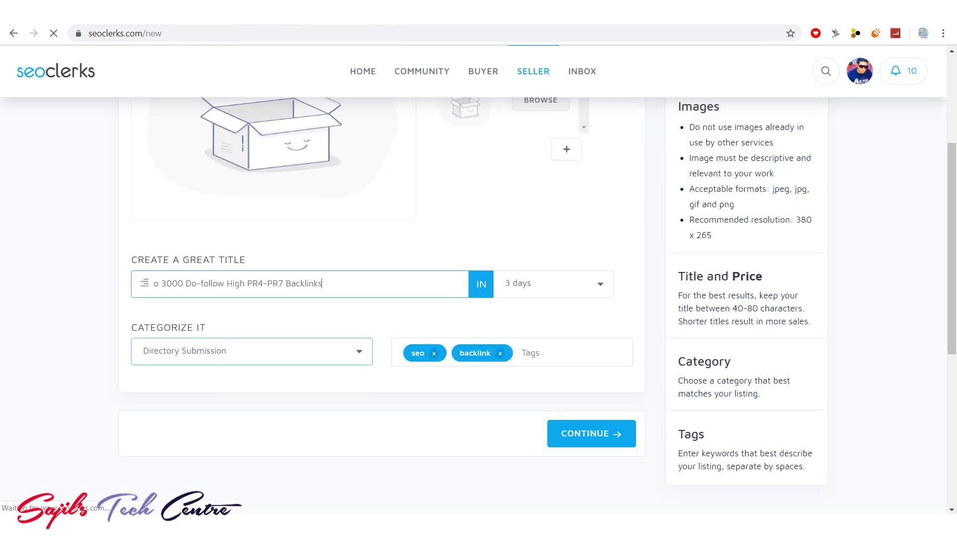
Continue to the pricing stage and set the price per order to $5, keeping multiple quantities allowed
left_click(591, 434)
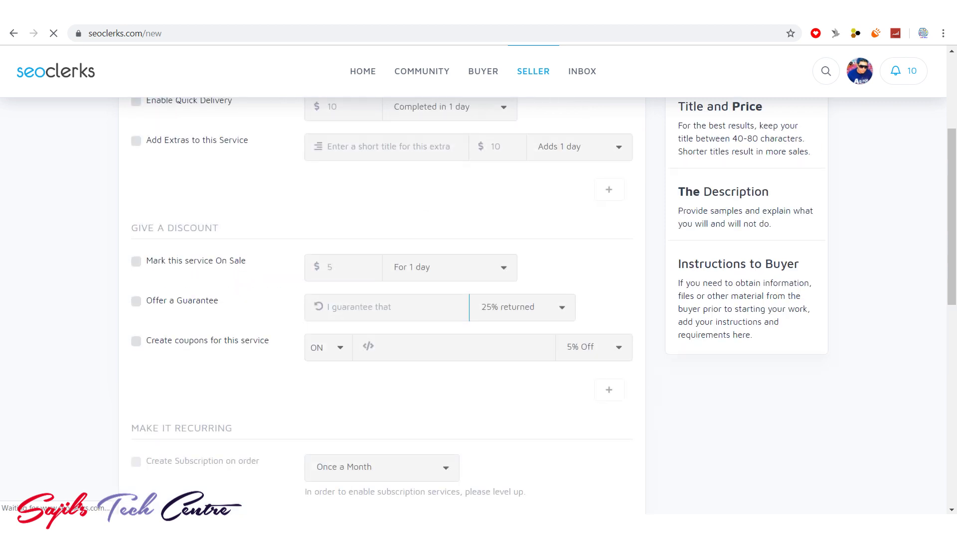
left_click(328, 199)
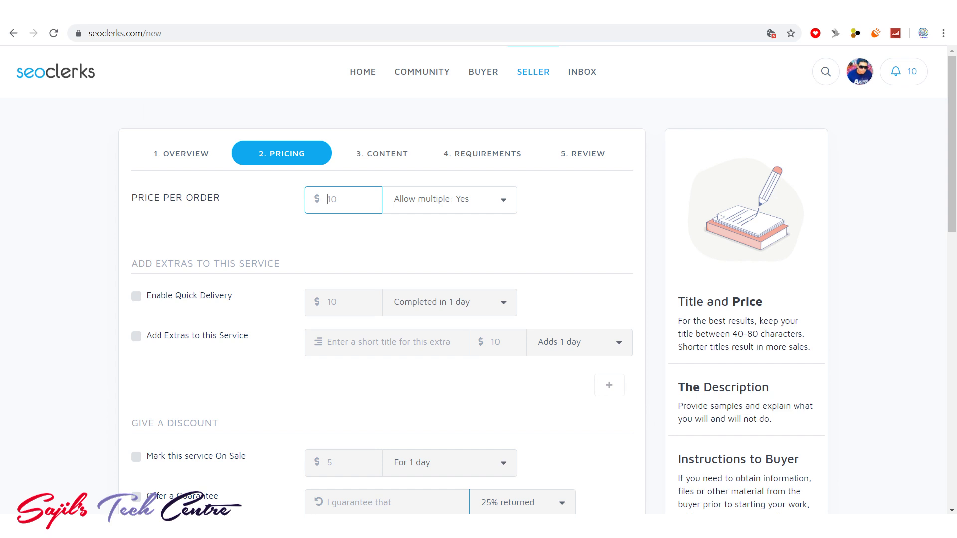
type("5")
key("Tab")
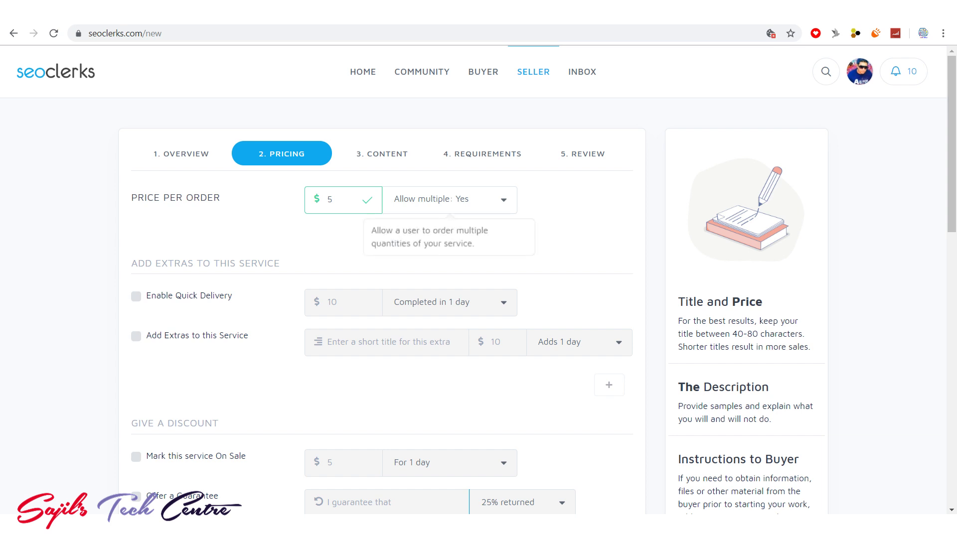
left_click(449, 199)
left_click(449, 219)
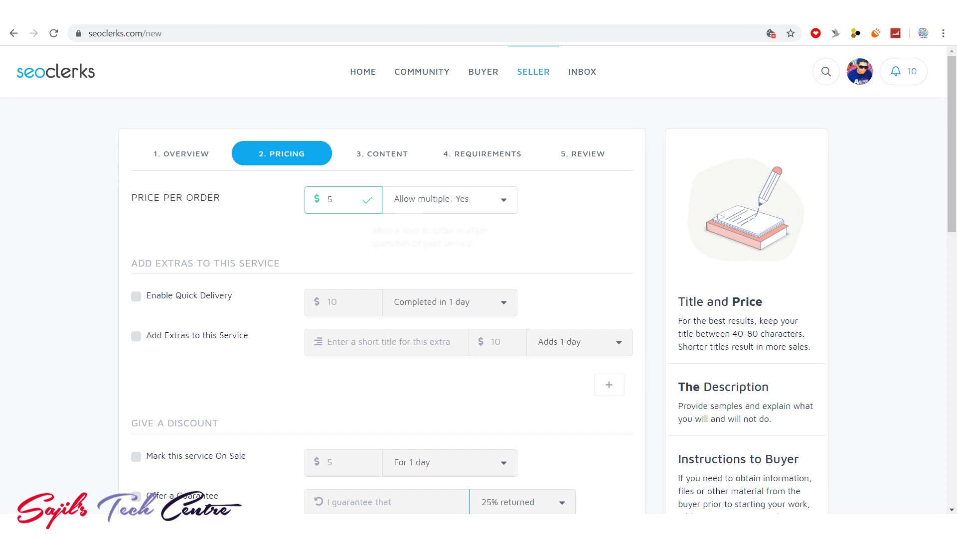
key("alt+Down")
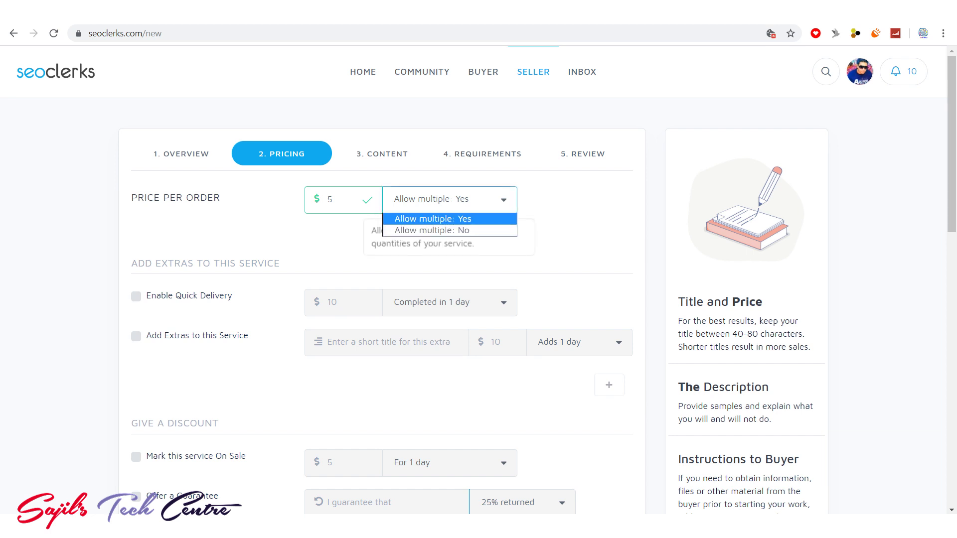
key("Down")
key("Escape")
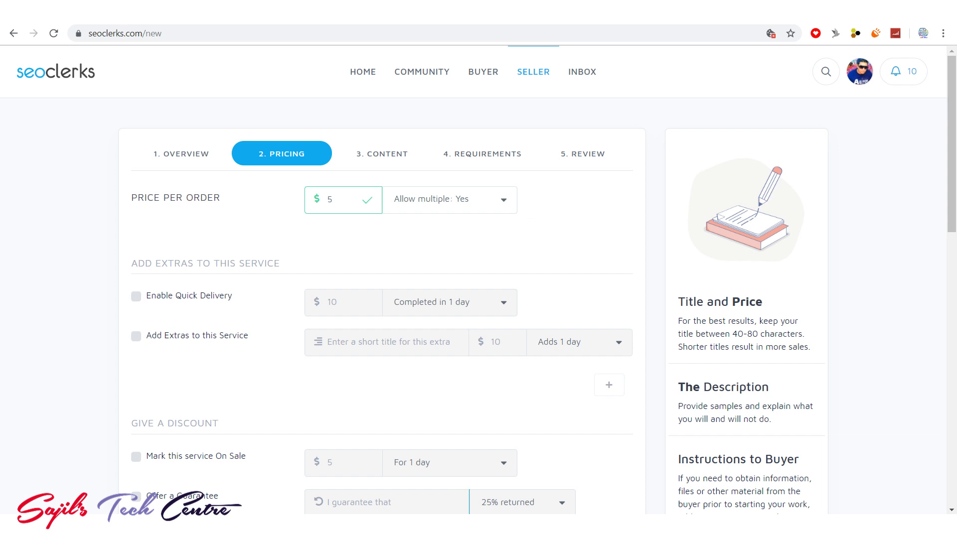
Enable quick delivery for the service at an extra price of $10, completed in 1 day
left_click_drag(280, 263, 131, 263)
left_click(131, 263)
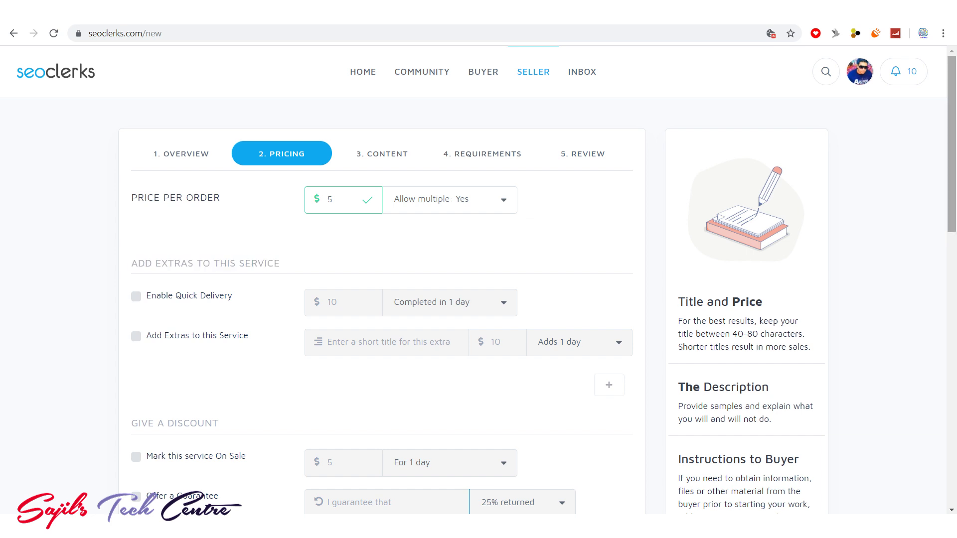
scroll(538, 284, "down", 1)
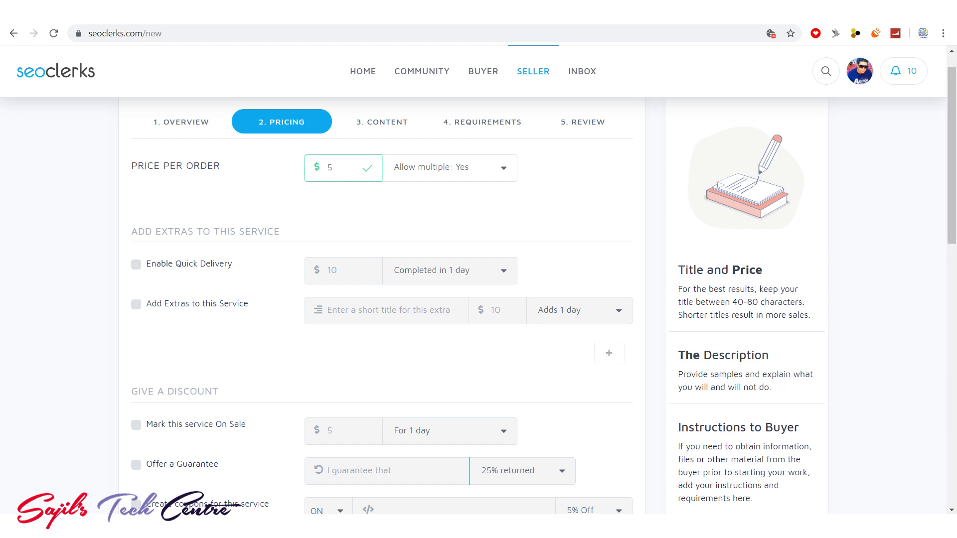
left_click(136, 264)
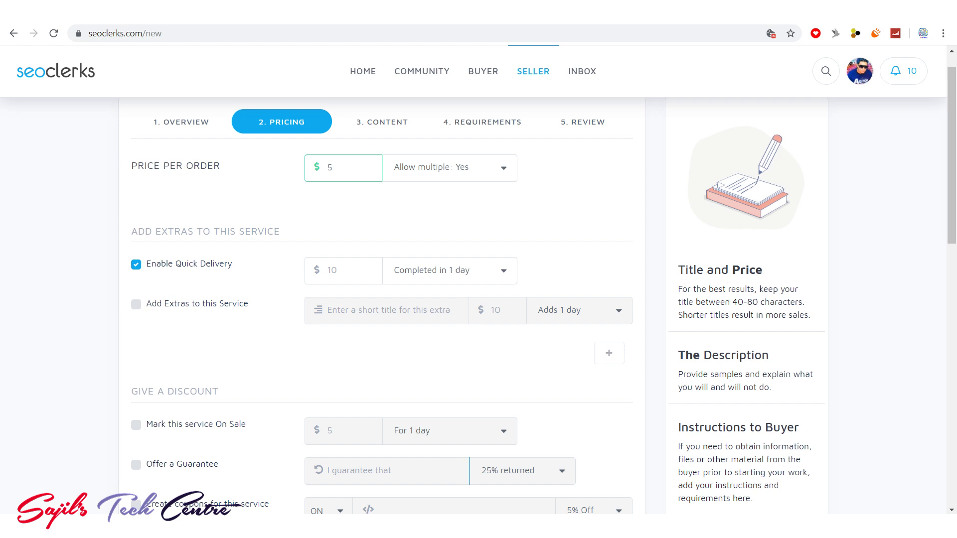
left_click(327, 270)
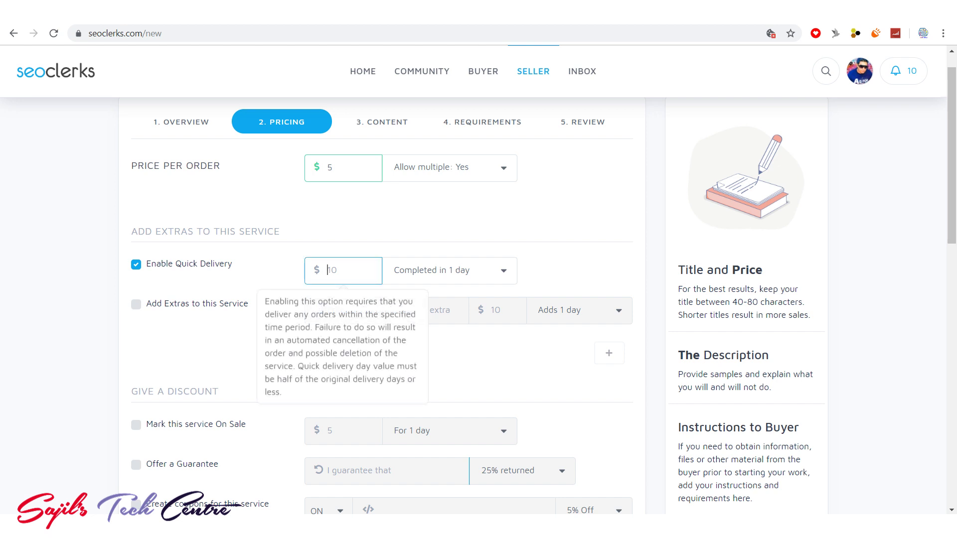
type("10")
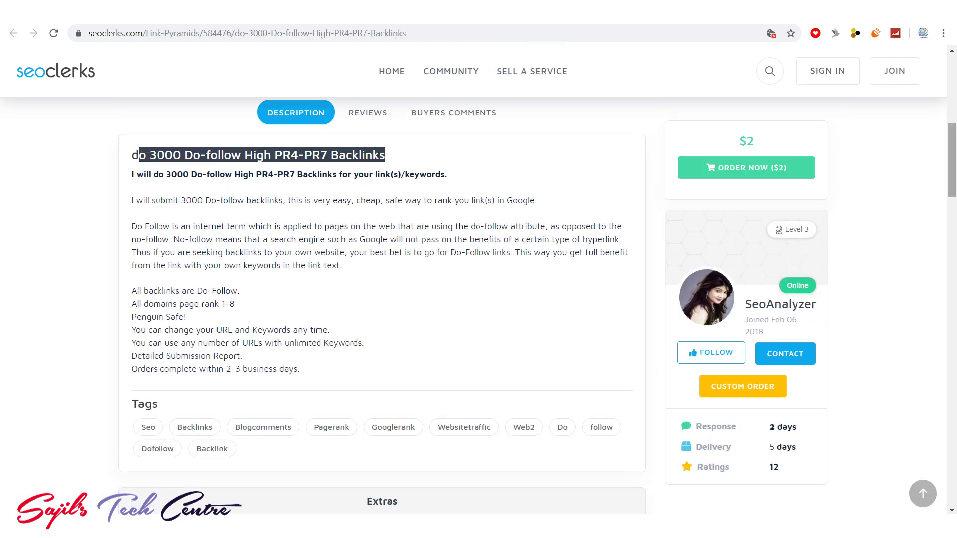
Consult the extras of the 3000 Do-follow backlinks listing, enable extras for the new service and set the extra to add 2 days
scroll(382, 299, "down", 5)
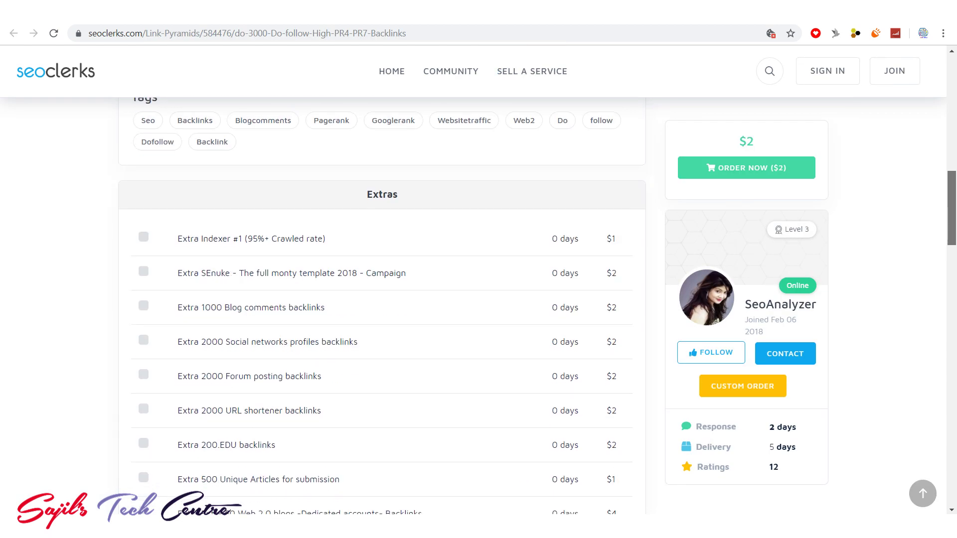
scroll(381, 299, "down", 6)
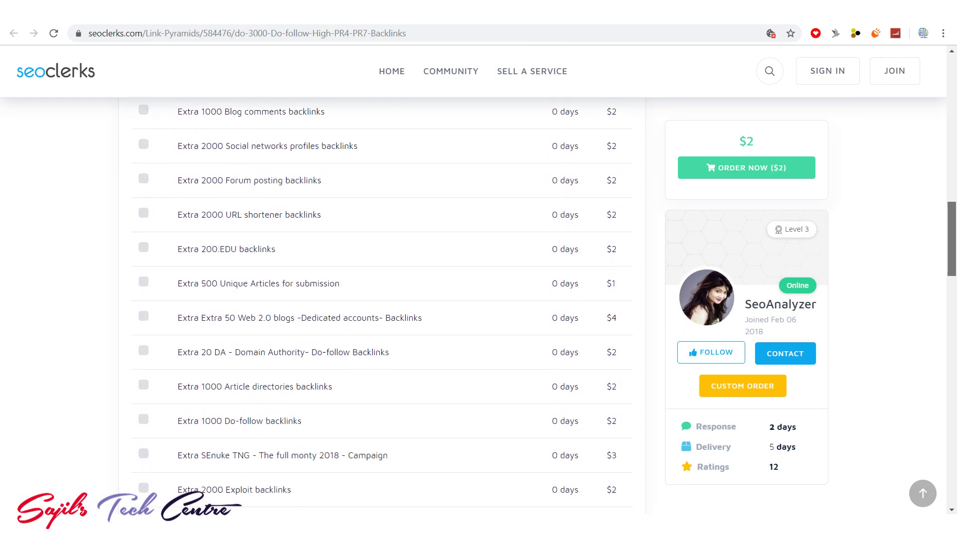
left_click_drag(951, 252, 951, 92)
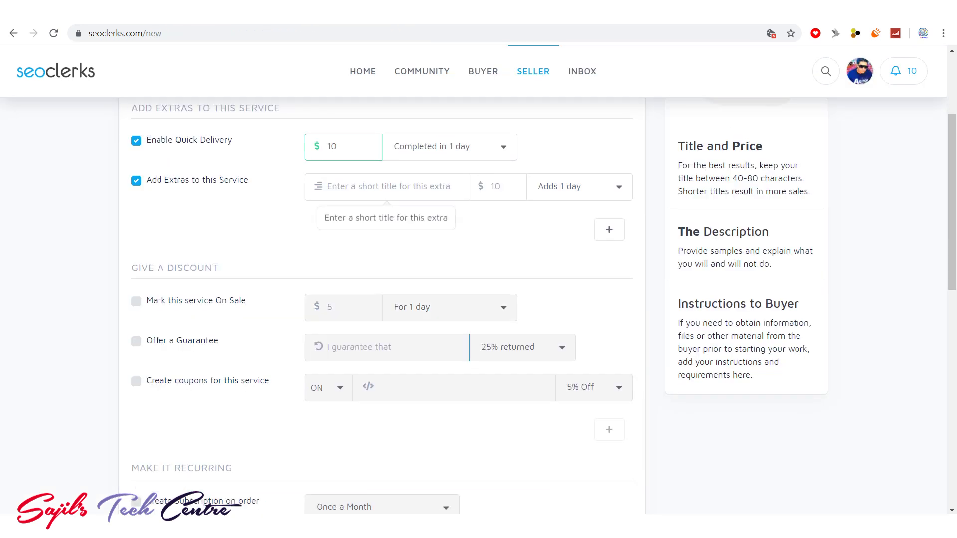
left_click(386, 187)
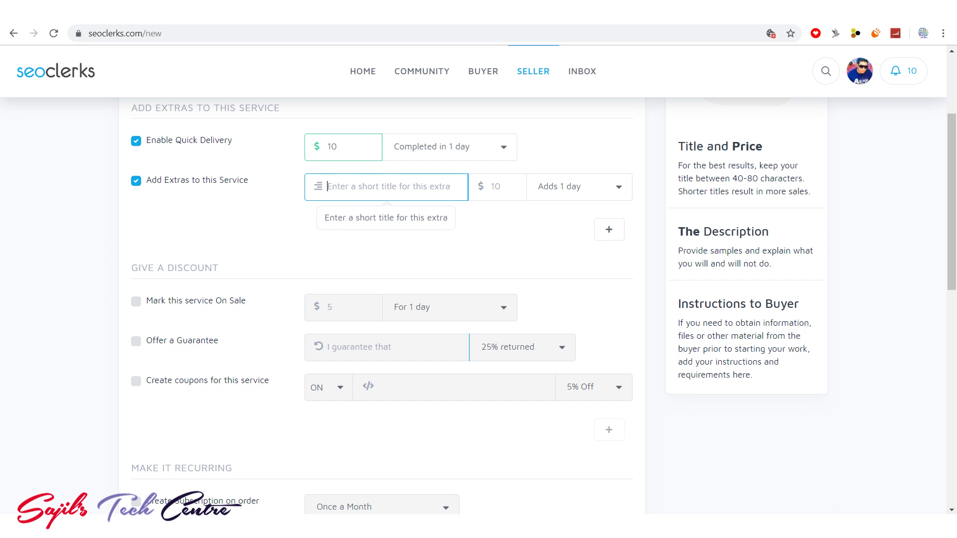
left_click(492, 186)
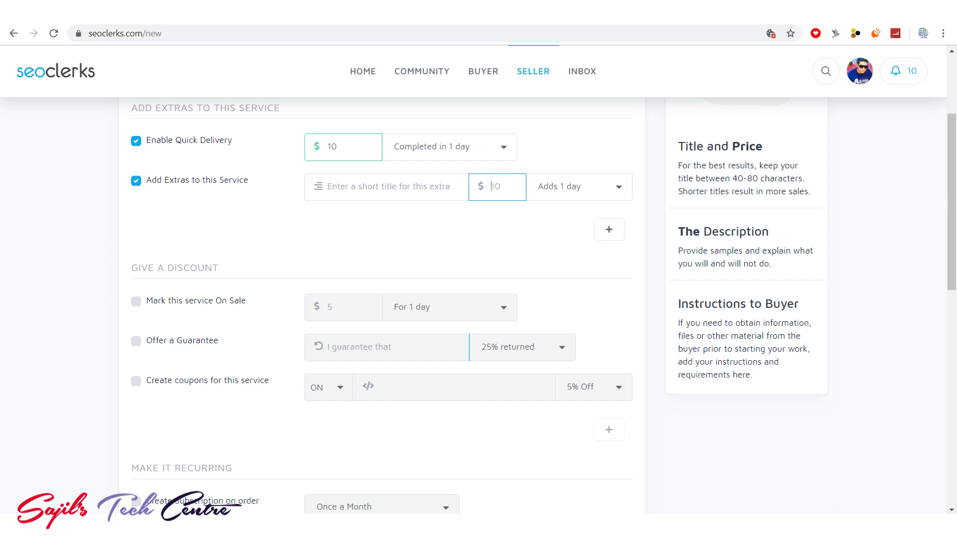
left_click(578, 187)
left_click(563, 217)
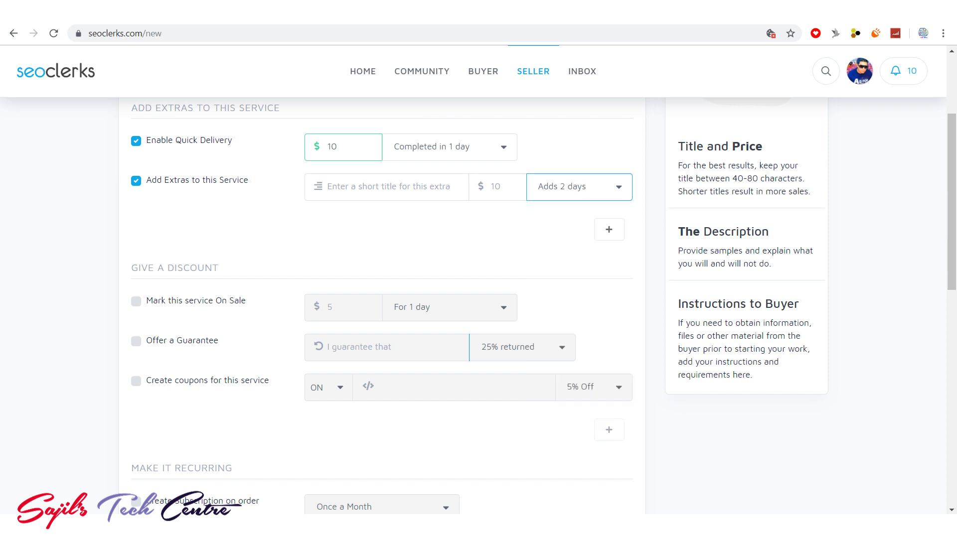
Price the service extra at $10 and title it "1000 backlinks"
left_click(327, 186)
left_click(491, 186)
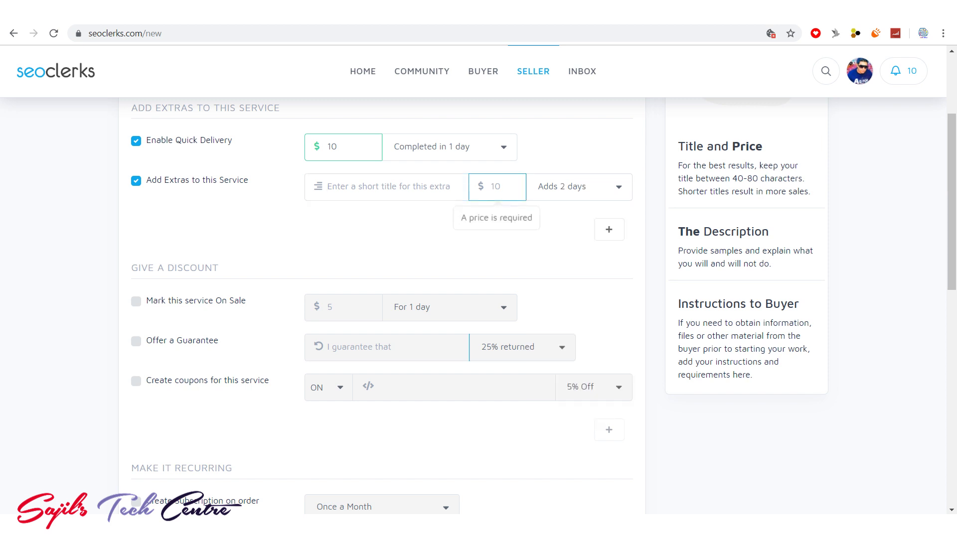
type("10")
left_click(327, 186)
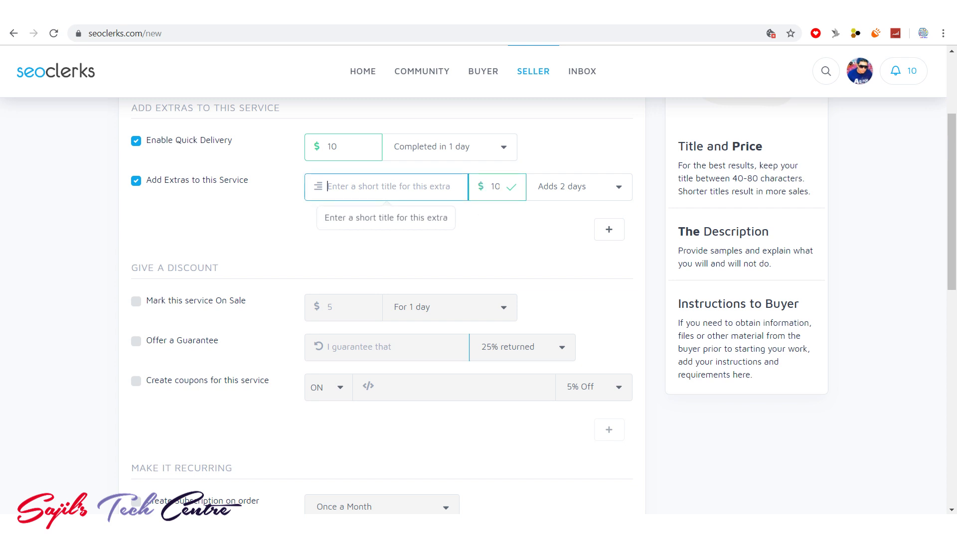
type("1000")
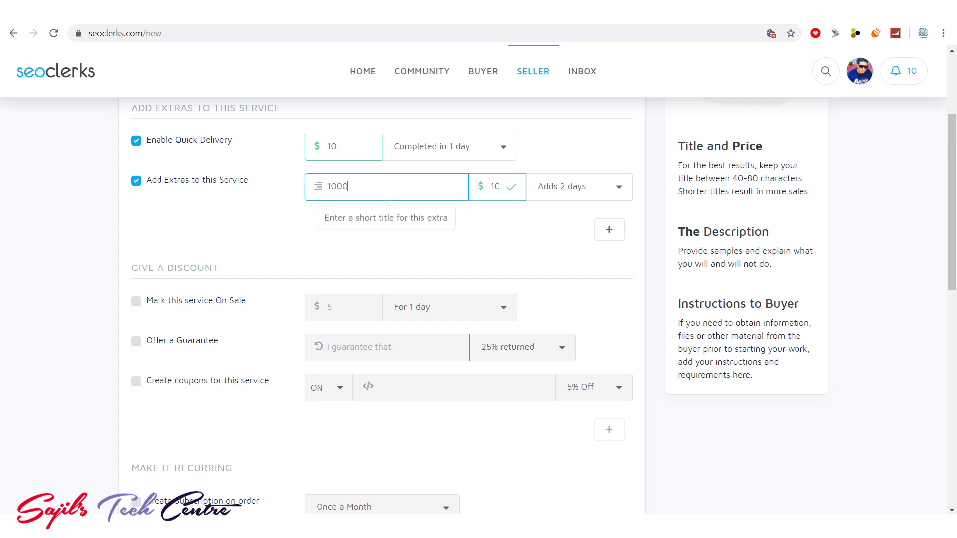
type(" backlinks")
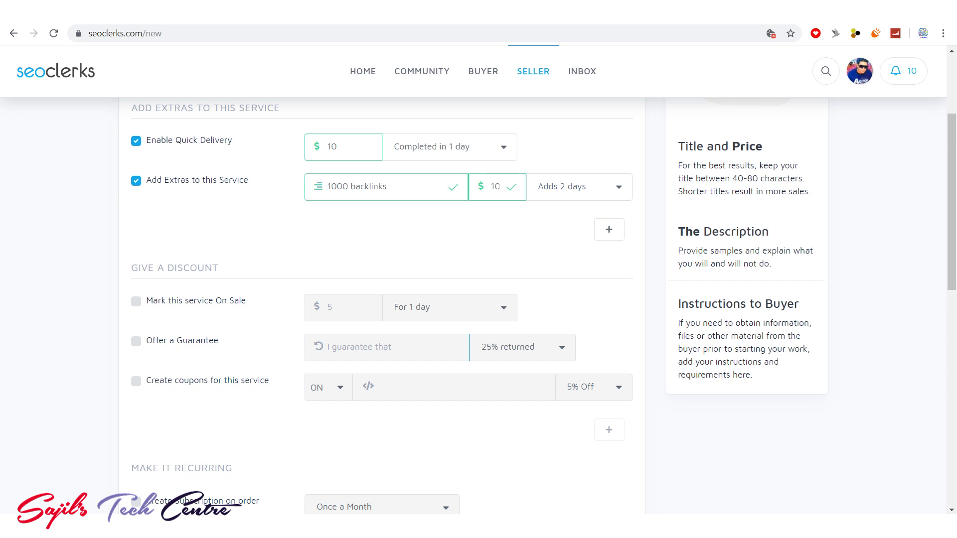
Review the pricing page's extras, discount, guarantee, coupon and subscription options
left_click_drag(220, 268, 130, 267)
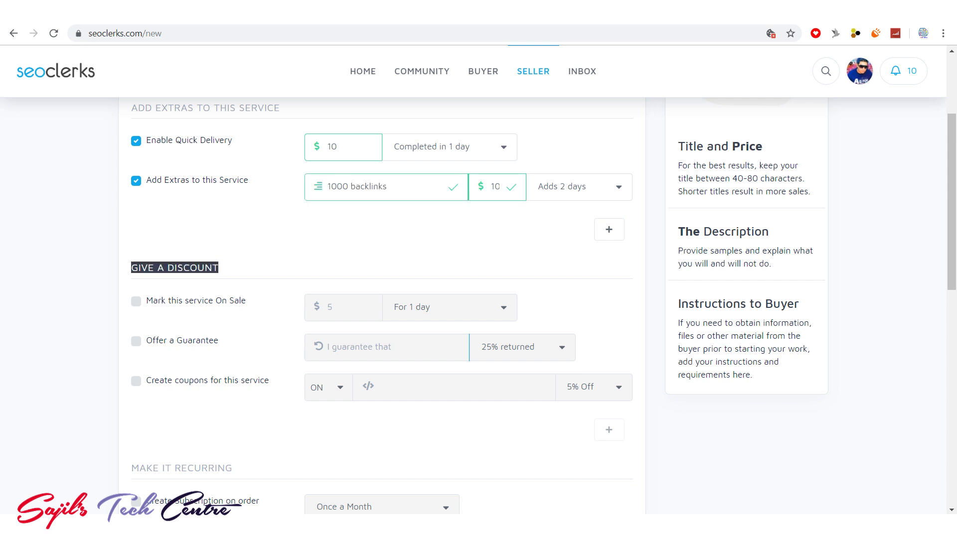
scroll(378, 299, "down", 2)
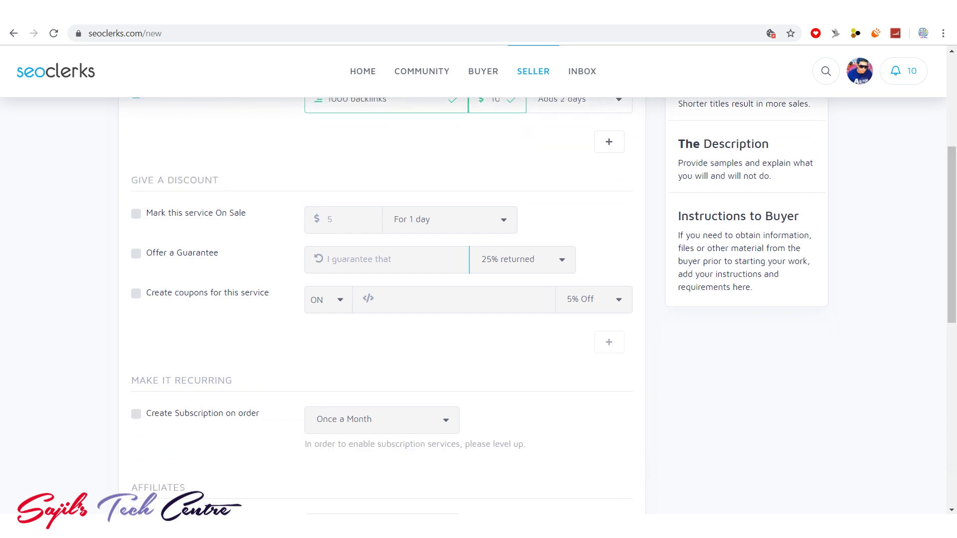
scroll(538, 299, "up", 5)
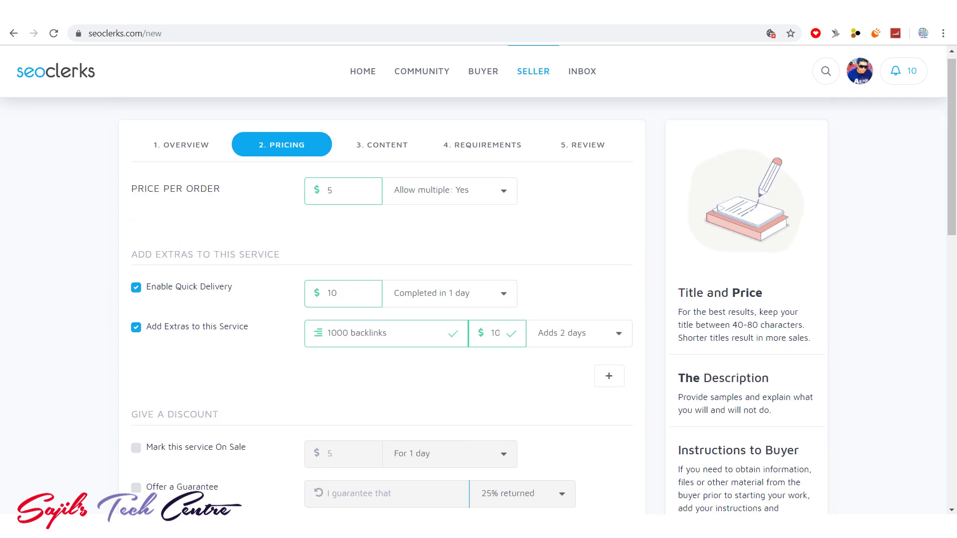
scroll(379, 299, "down", 4)
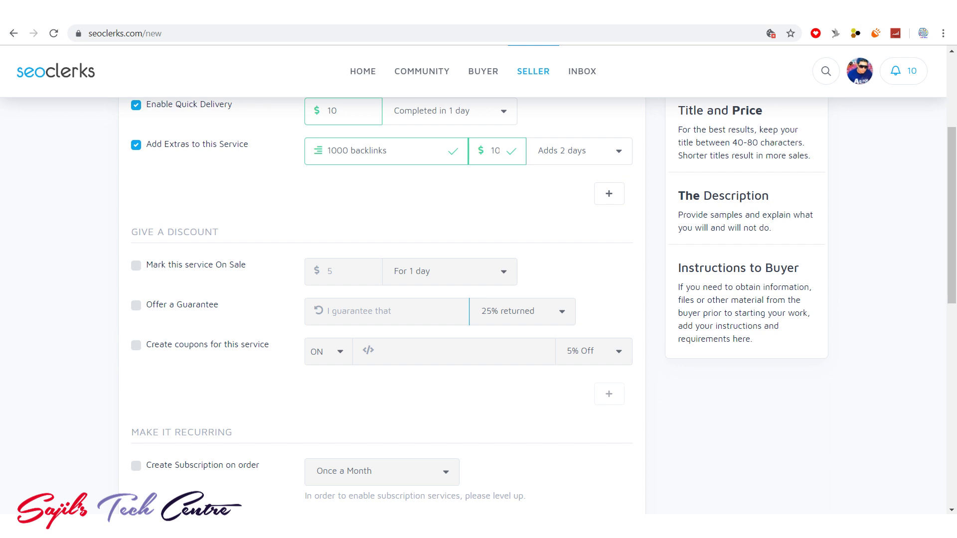
left_click_drag(218, 232, 138, 232)
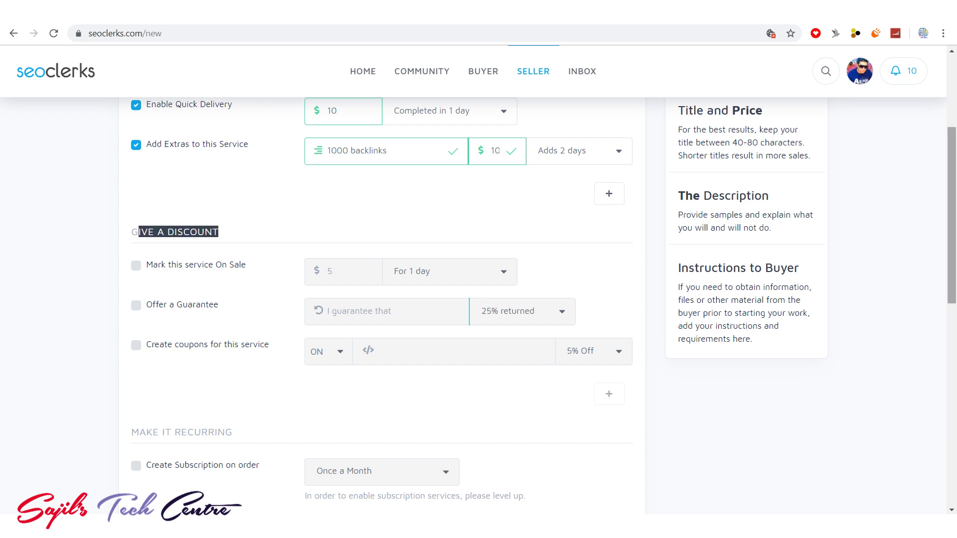
left_click_drag(950, 215, 950, 144)
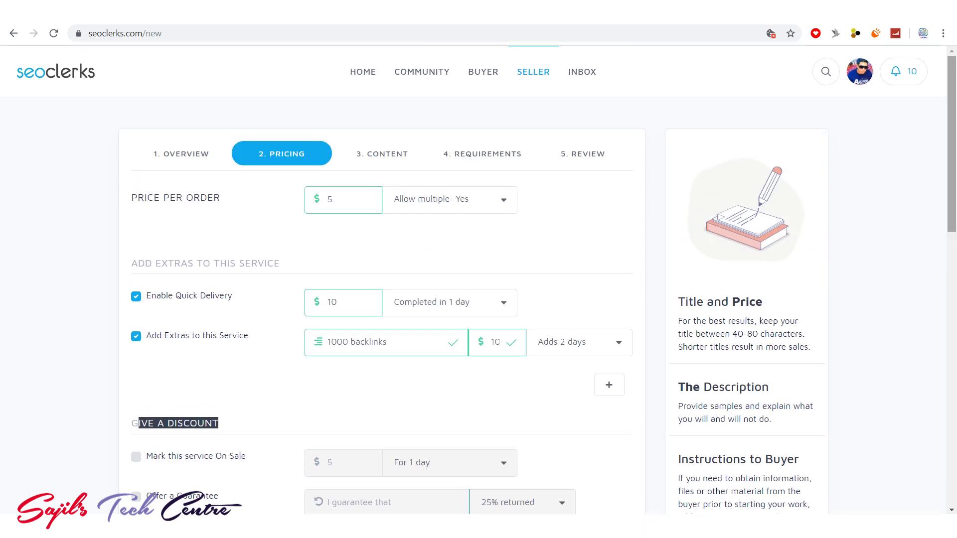
scroll(379, 299, "down", 5)
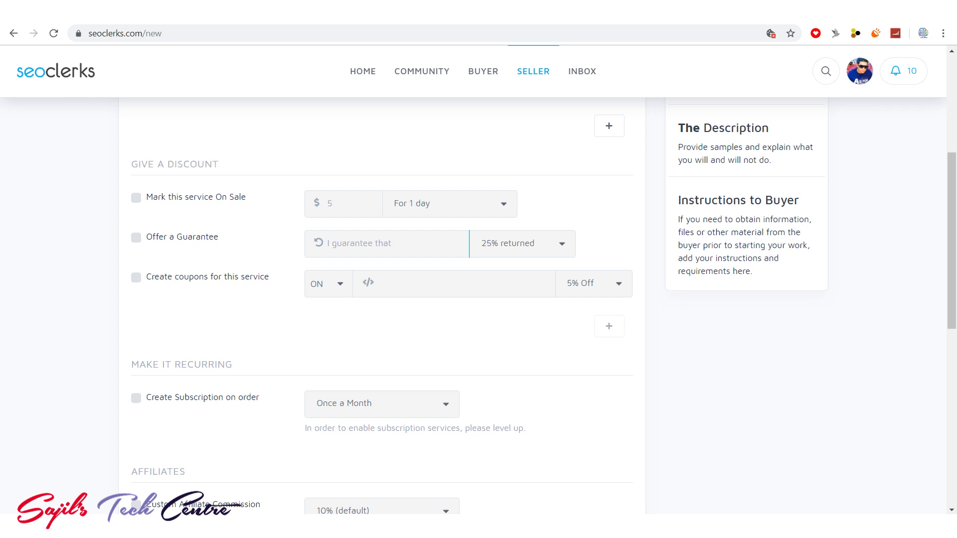
Enable the guarantee offer and coupons for the new service, choosing a coupon discount of 10% off
left_click(135, 197)
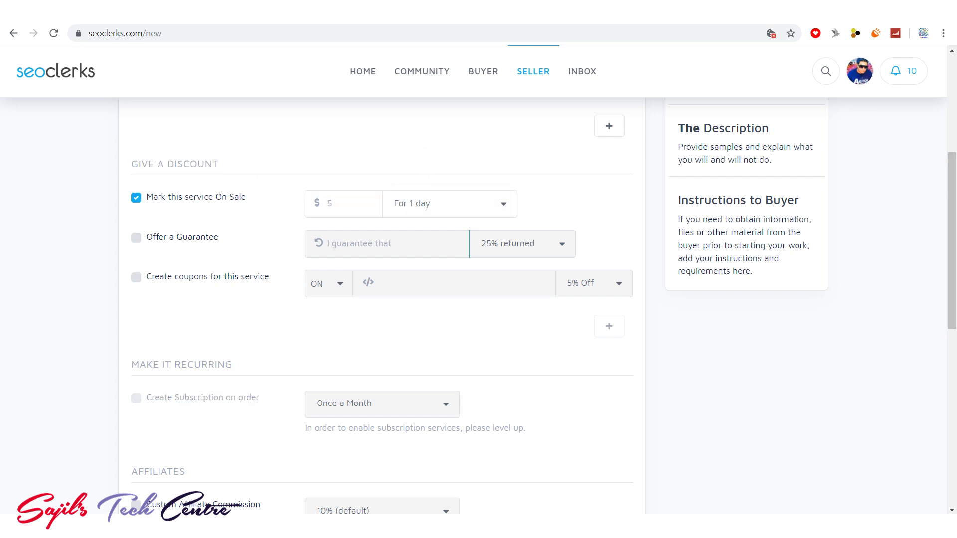
left_click(136, 198)
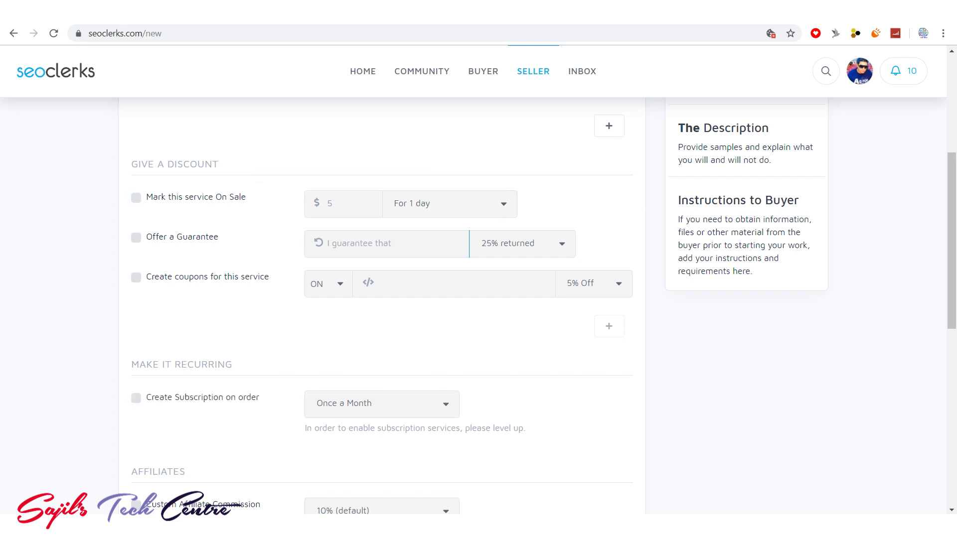
left_click(136, 237)
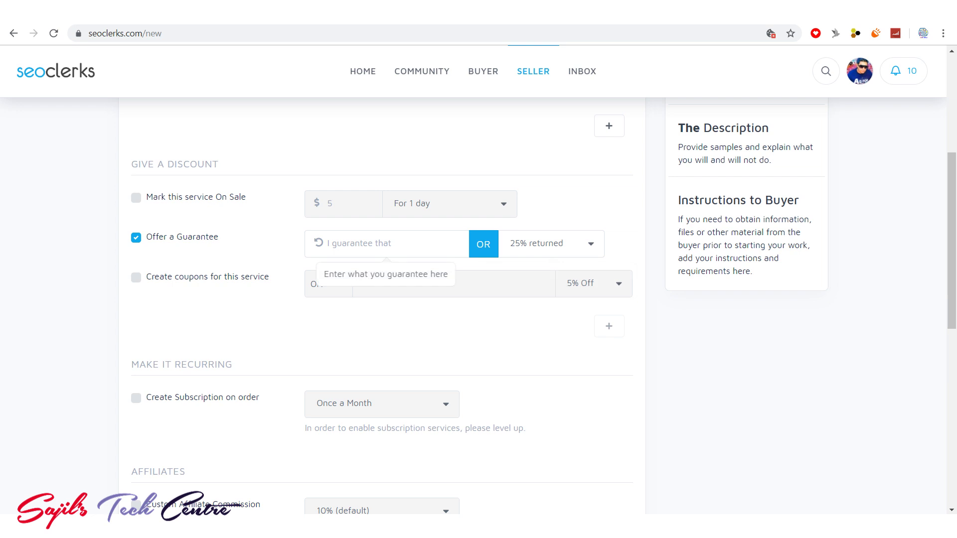
left_click(387, 243)
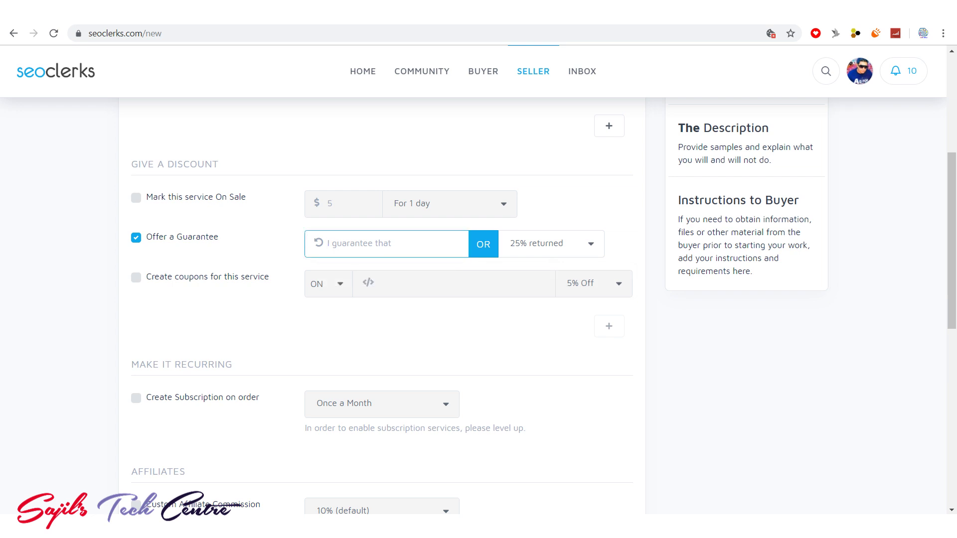
left_click(136, 277)
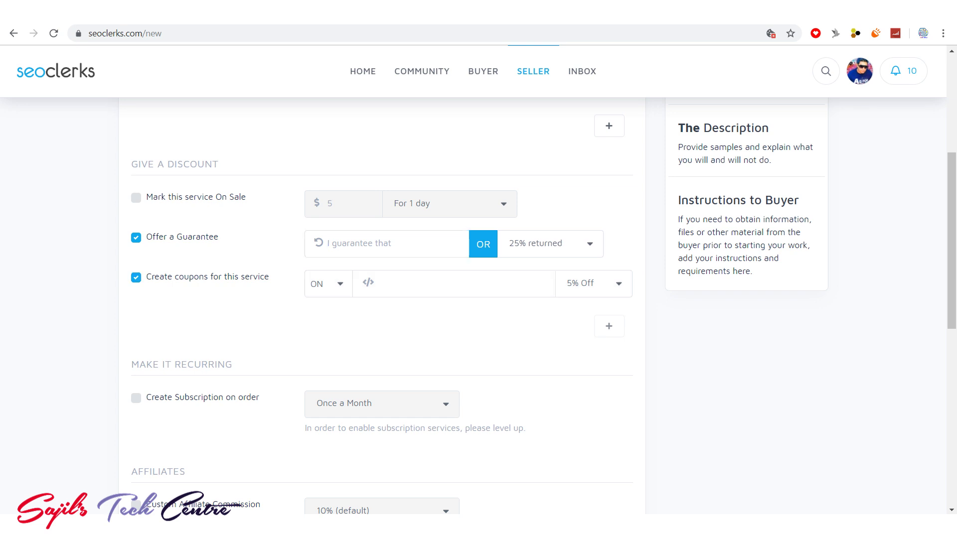
left_click(593, 283)
left_click(583, 314)
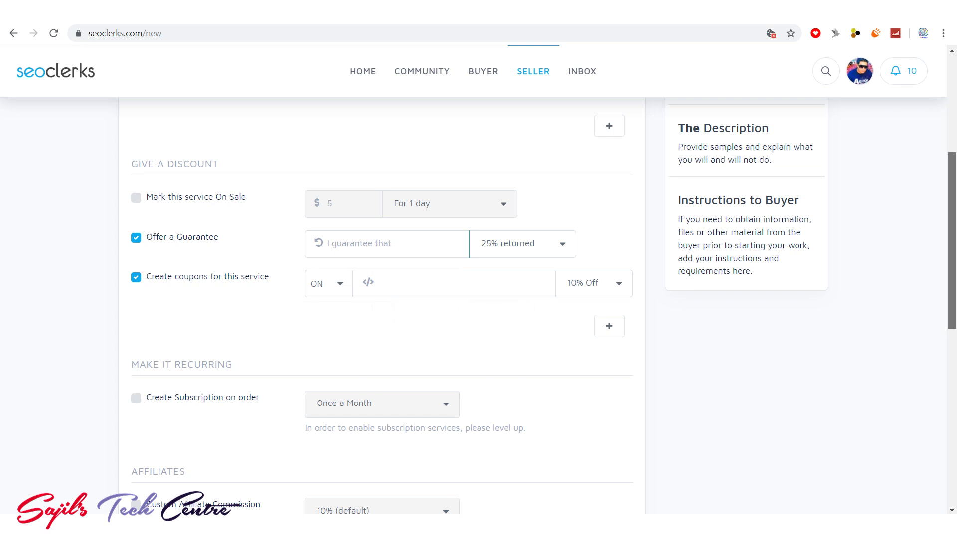
scroll(951, 241, "down", 2)
scroll(474, 304, "down", 1)
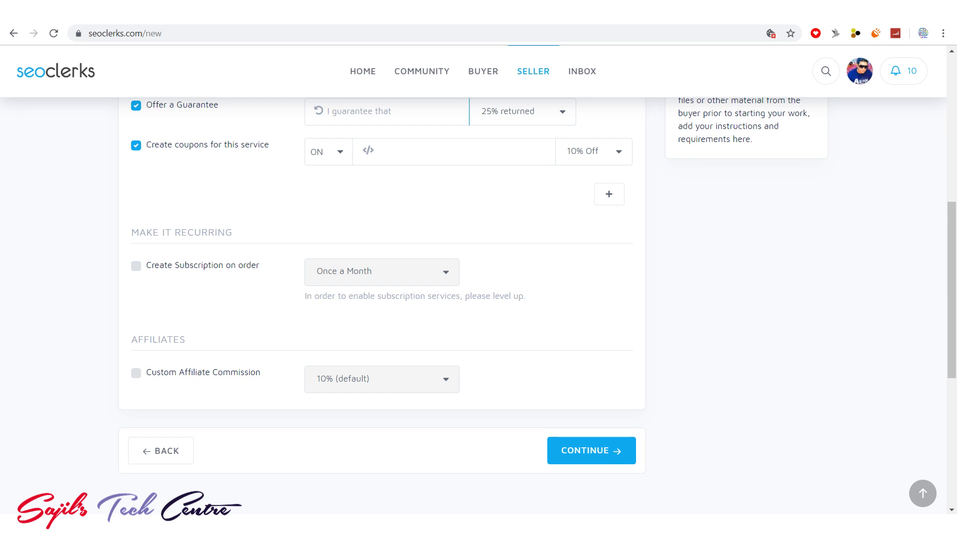
left_click(135, 266)
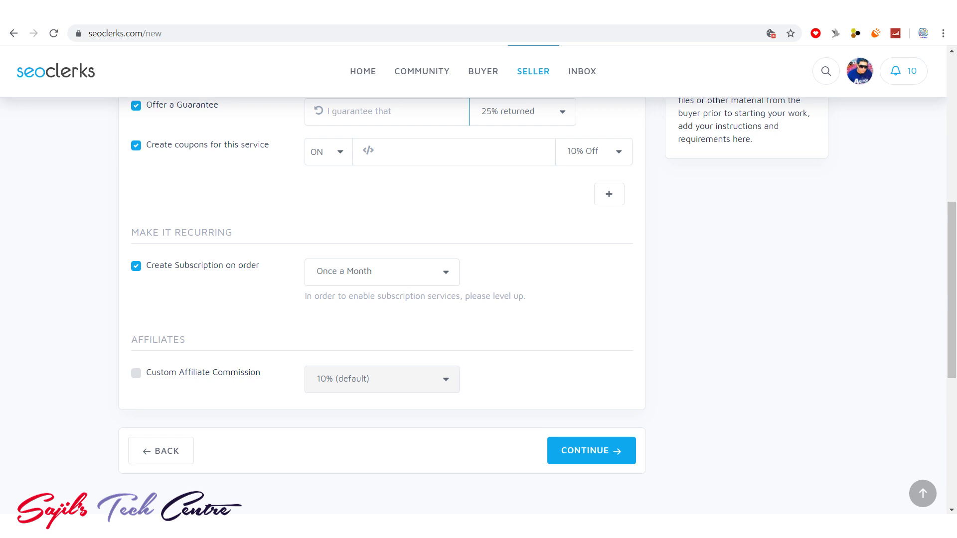
left_click(381, 272)
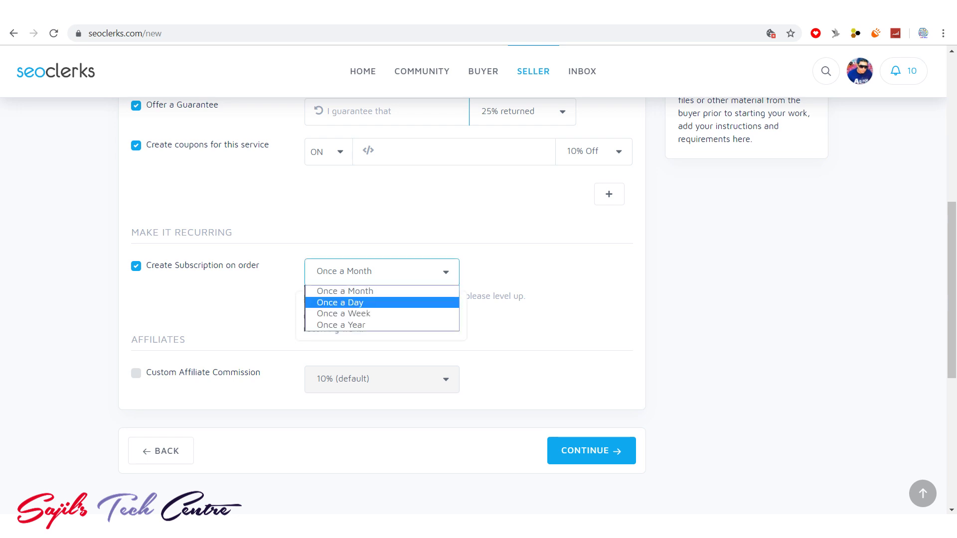
left_click(381, 272)
left_click(135, 265)
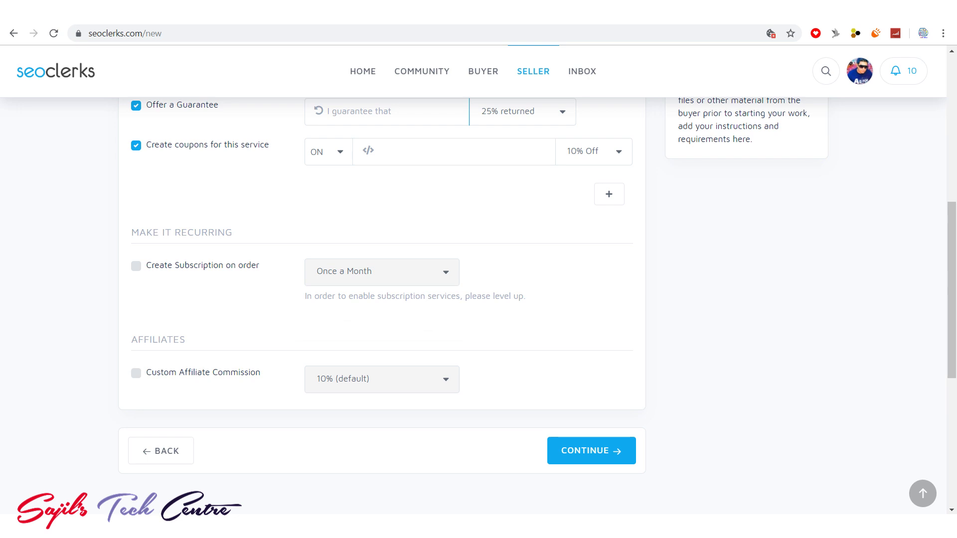
Enable the custom affiliate commission for the service and set it to 40%
scroll(539, 281, "down", 1)
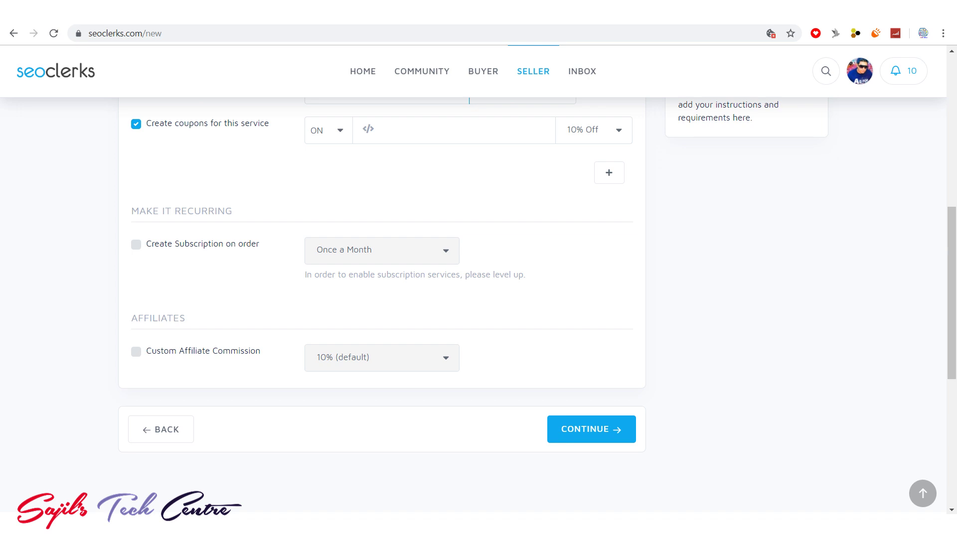
left_click(135, 351)
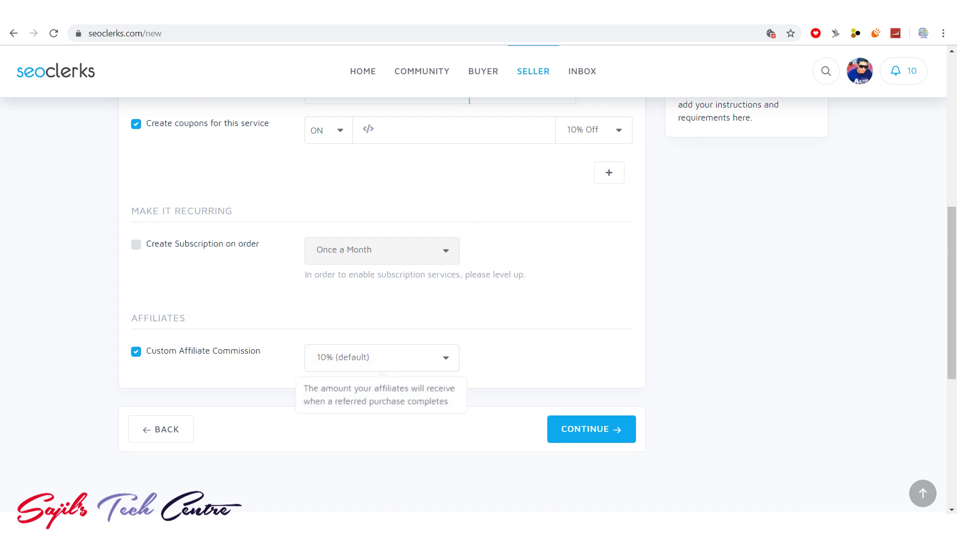
left_click(381, 357)
left_click(951, 293)
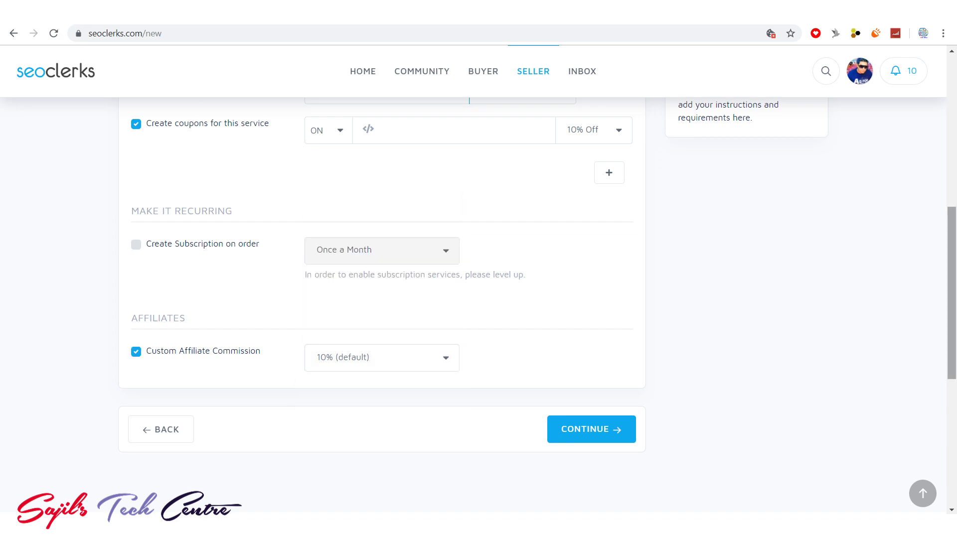
left_click_drag(950, 293, 951, 140)
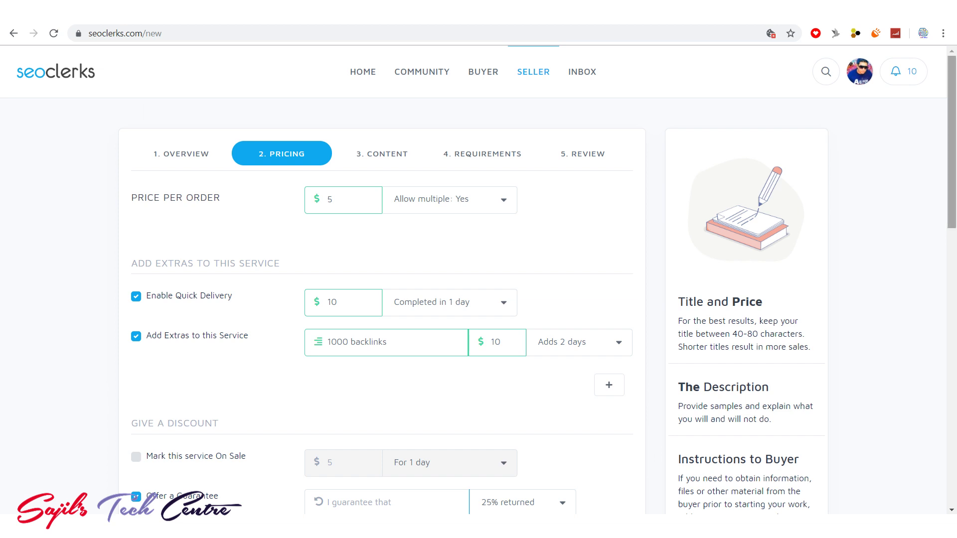
scroll(479, 299, "down", 15)
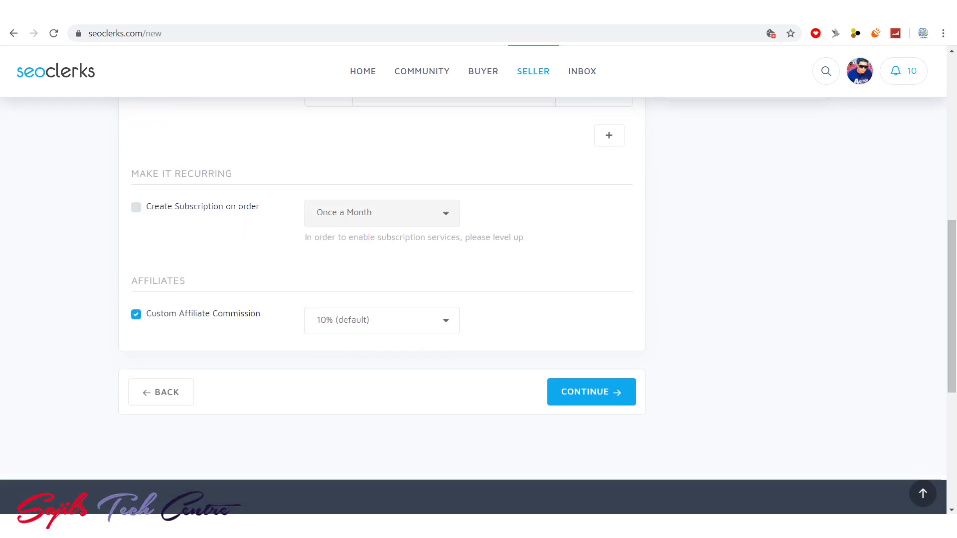
key("alt+Down")
key("Escape")
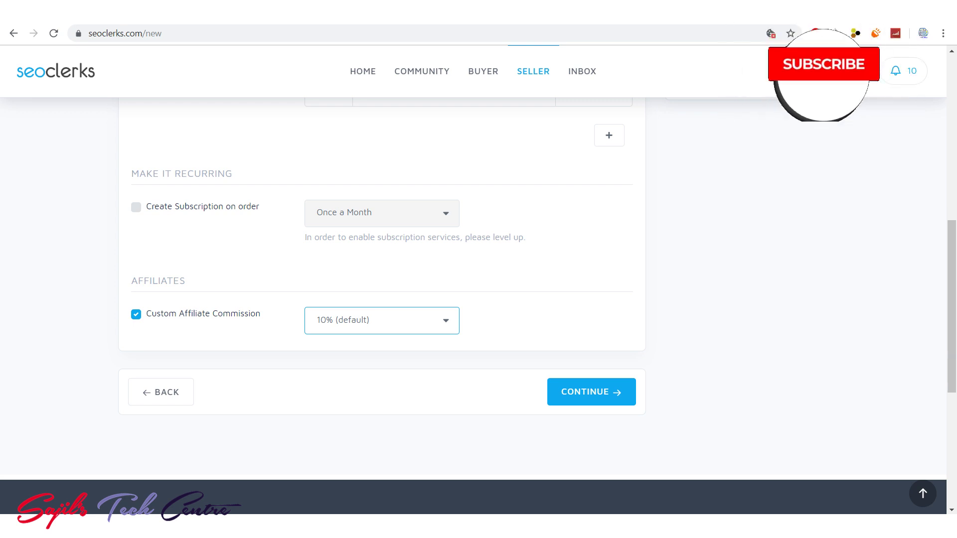
key("alt+Down")
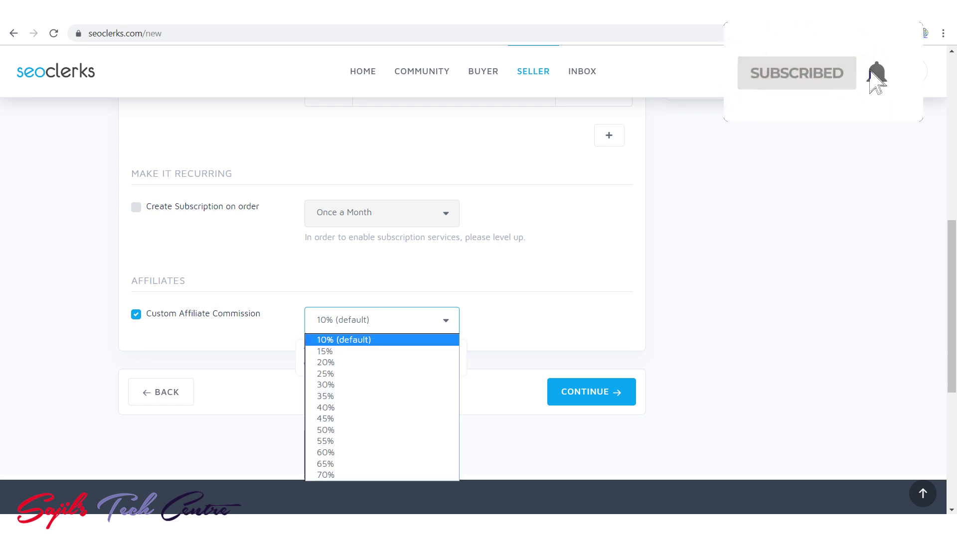
key("Down")
key("Down")
key("Down")
key("Down")
key("Down")
key("Down")
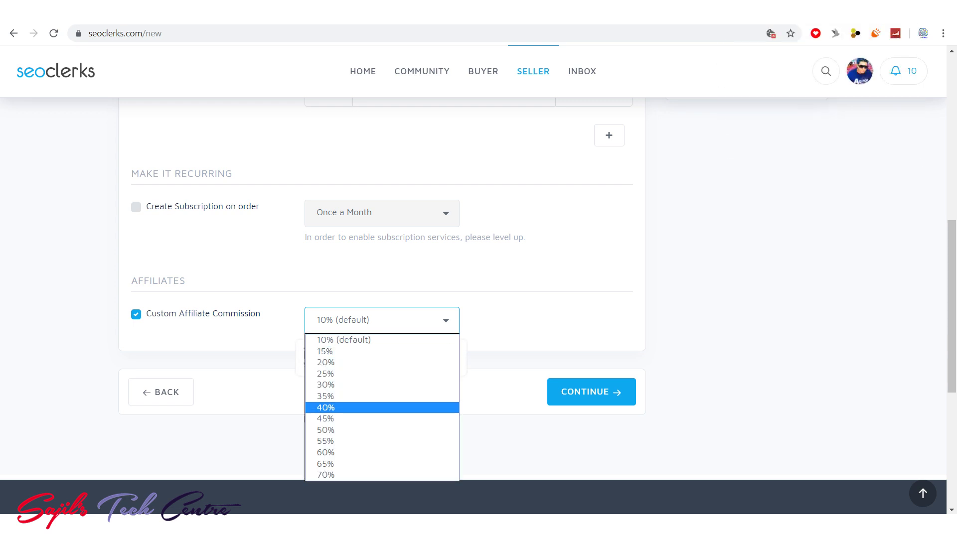
key("Return")
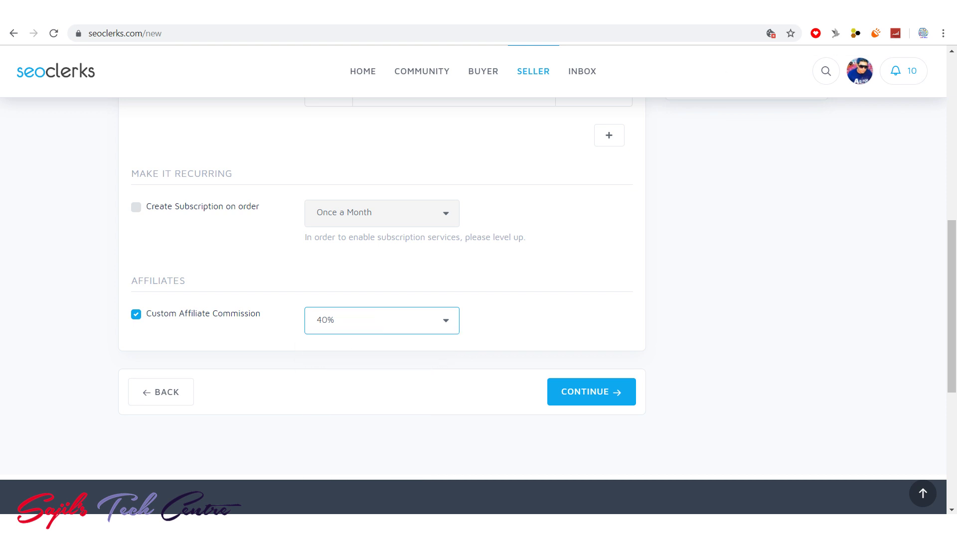
Return the affiliate commission to 10% (default), disable the custom commission and continue to the Content stage
key("space")
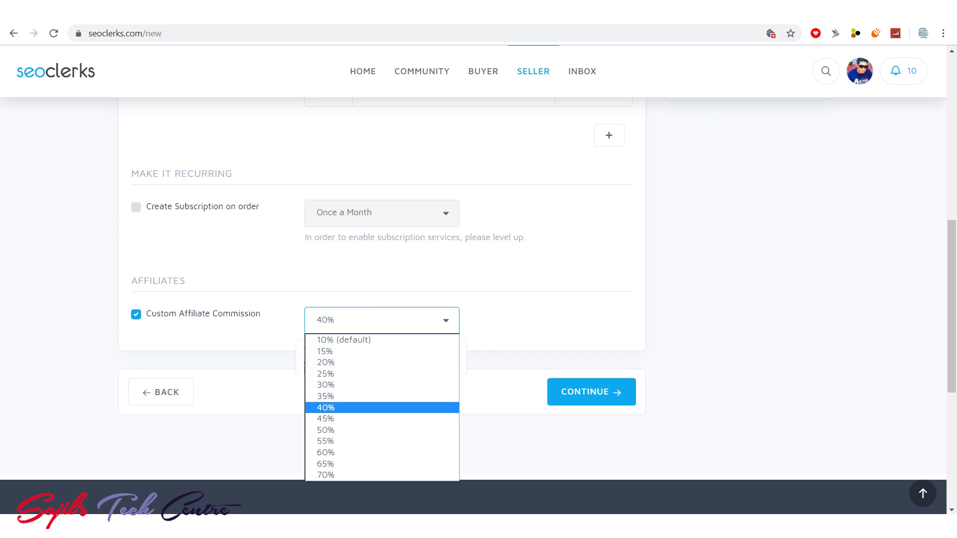
key("Home")
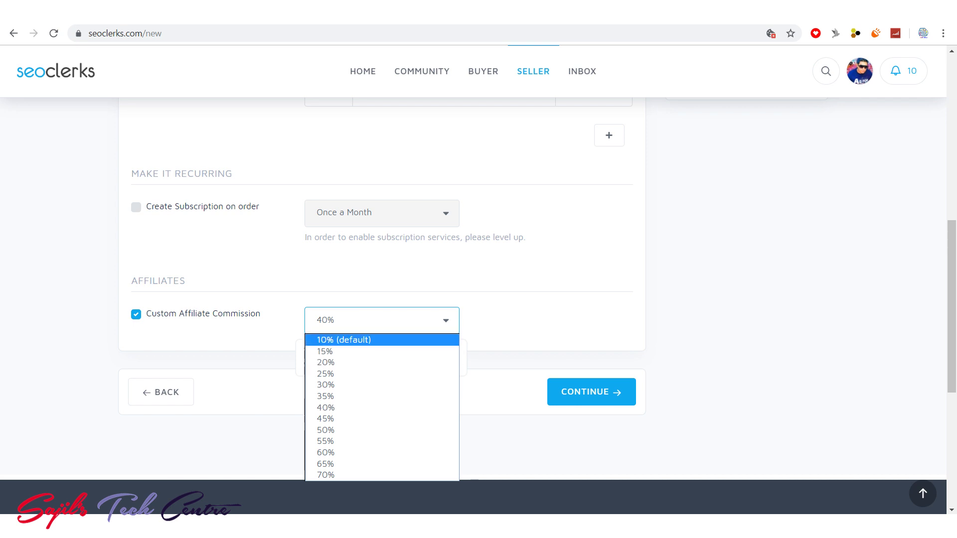
key("Escape")
key("alt+Down")
key("Home")
key("Return")
key("Tab")
key("Tab")
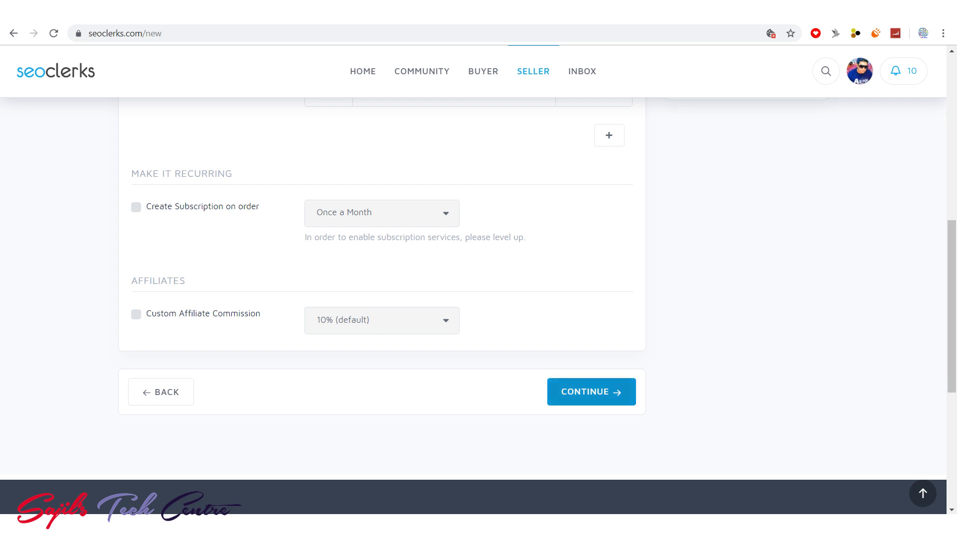
key("Return")
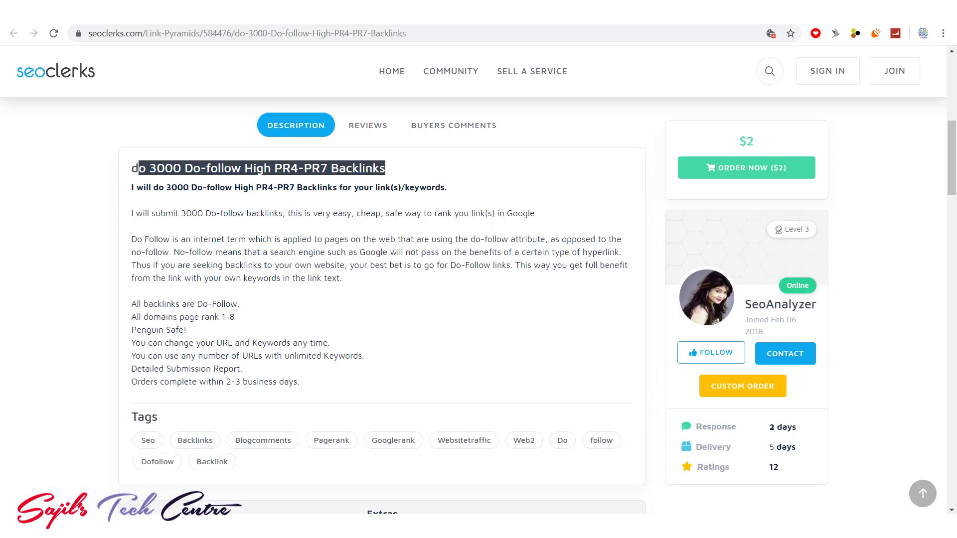
Copy the 3000 Do-follow listing's description, from "Do Follow is an internet term" through "2-3 business days.", into the new service's description
left_click(138, 168)
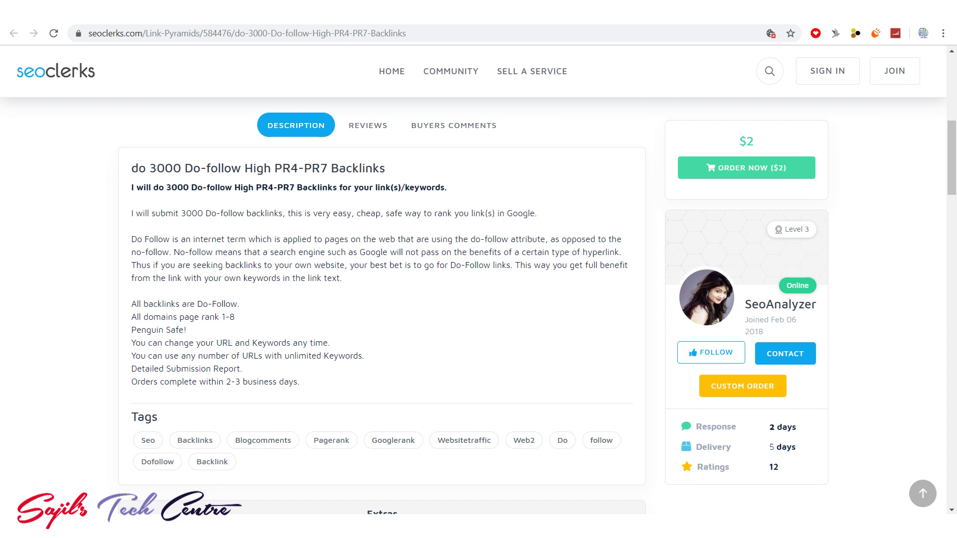
left_click_drag(342, 278, 131, 239)
left_click_drag(131, 240, 342, 278)
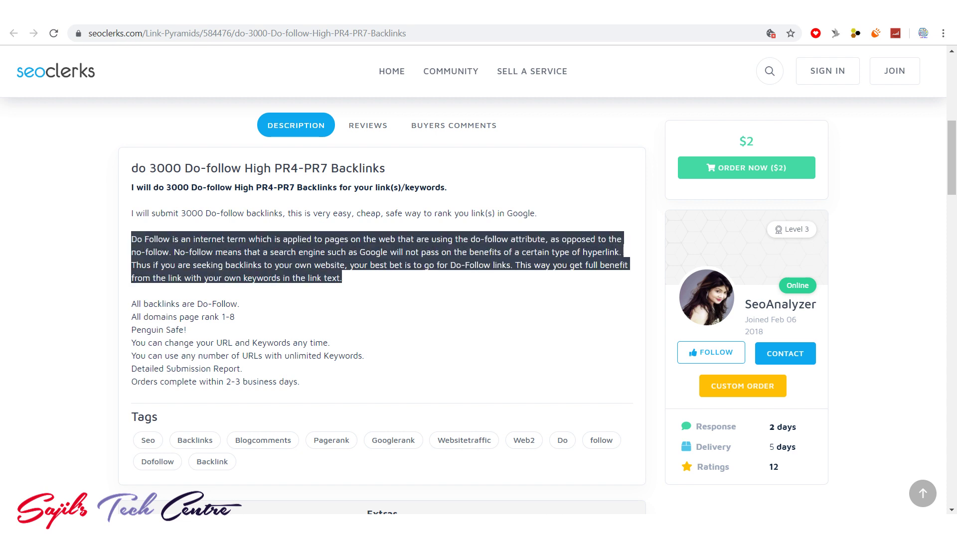
left_click_drag(131, 304, 186, 329)
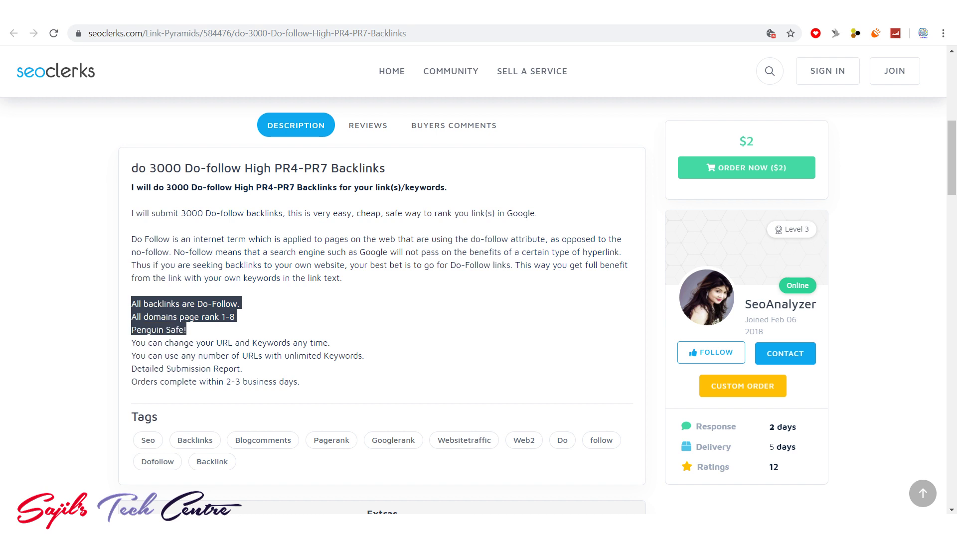
left_click_drag(299, 382, 133, 253)
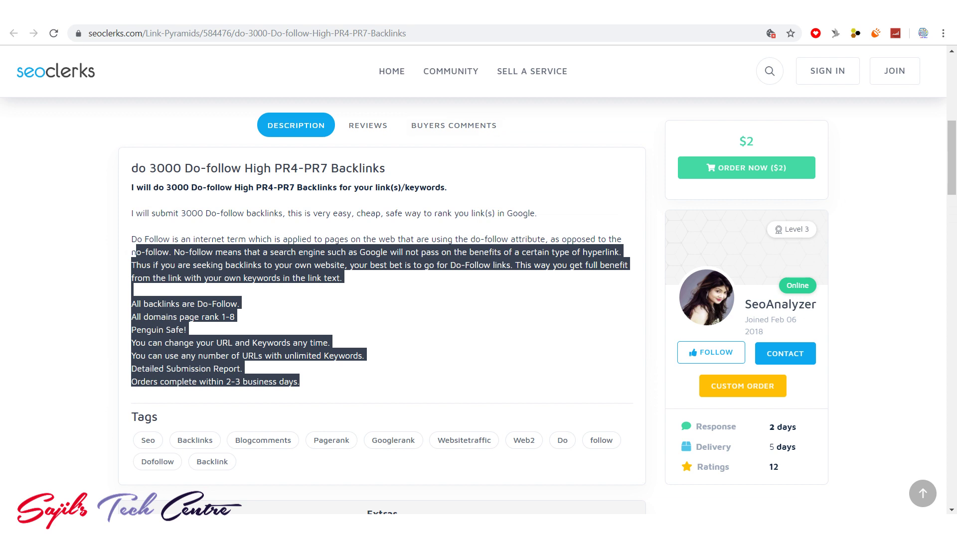
left_click_drag(131, 239, 300, 381)
right_click(317, 340)
left_click(339, 350)
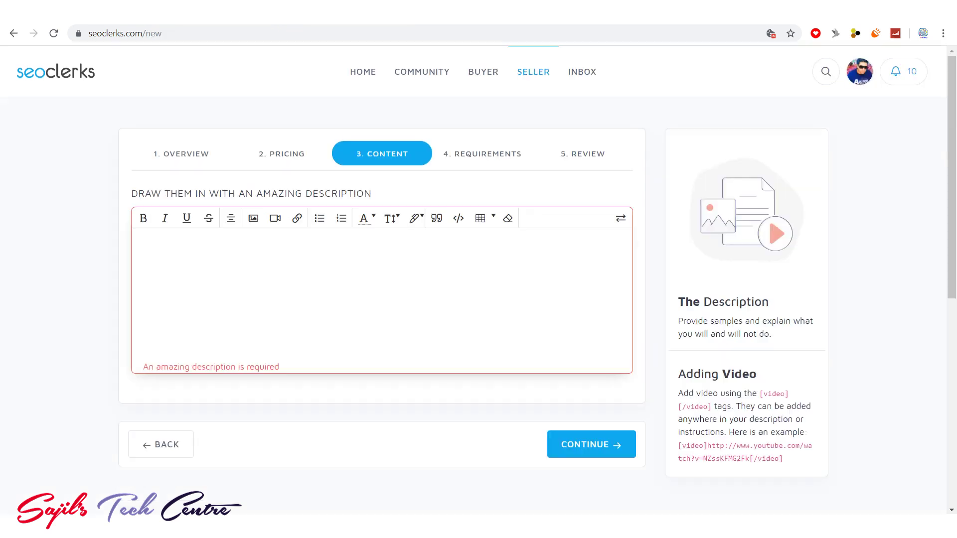
right_click(288, 295)
left_click(316, 370)
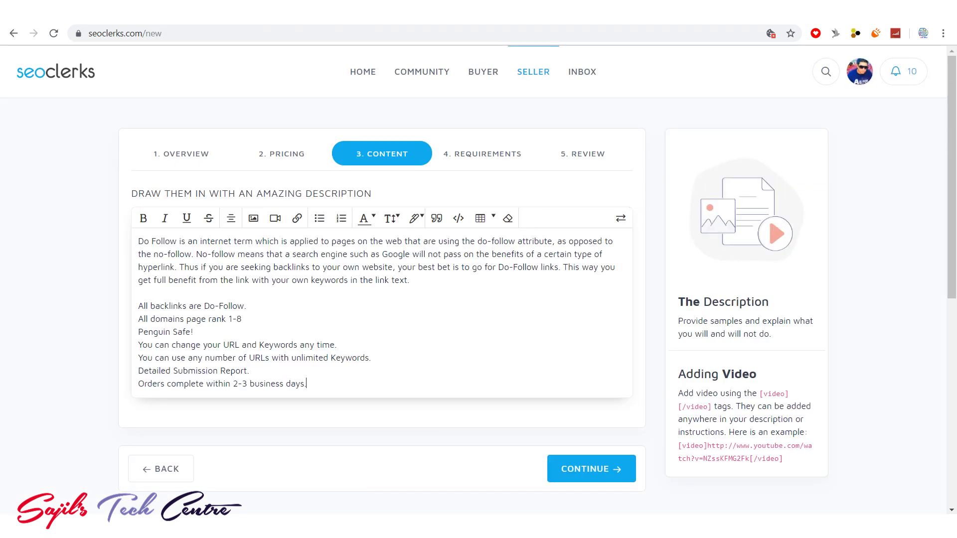
Continue to the Requirements stage and submit the buyer instruction "Please provide your website address to get backlinks"
left_click(591, 444)
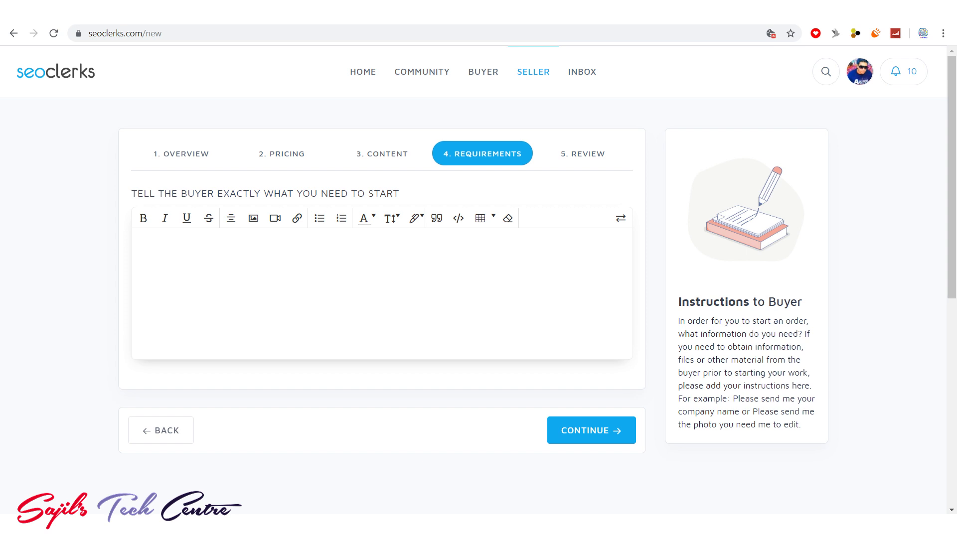
key("ctrl+v")
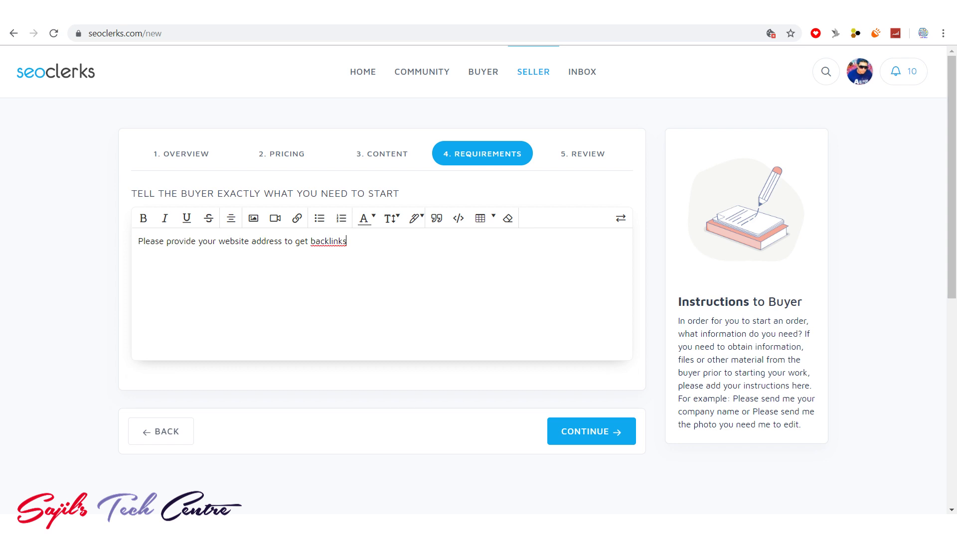
left_click(591, 431)
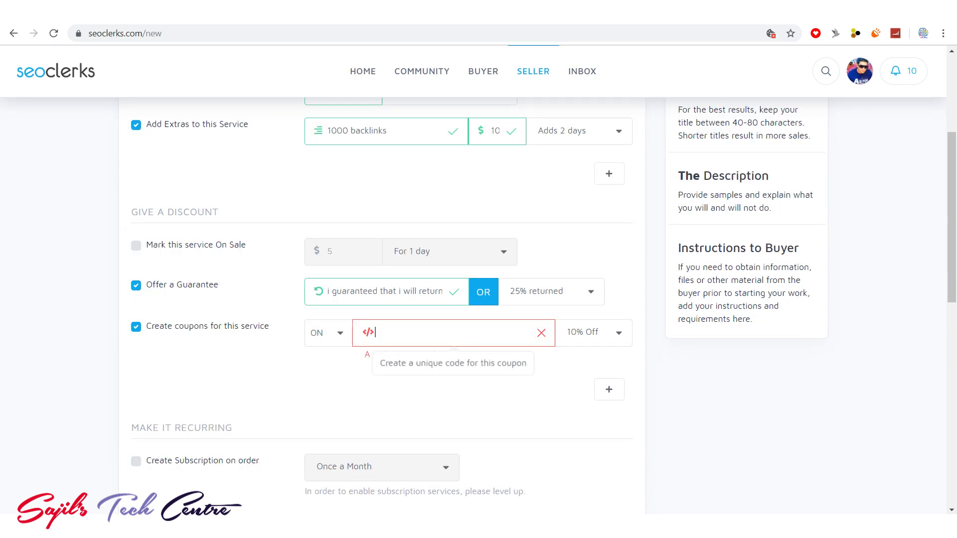
Set the service coupon's discount to 5% off and enter "graphicempire" as its unique code
left_click(593, 332)
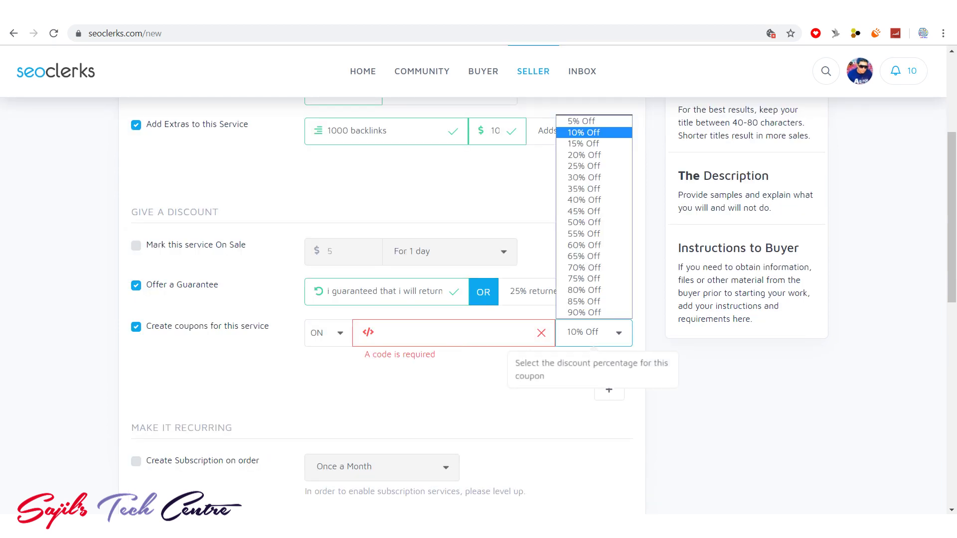
left_click(593, 121)
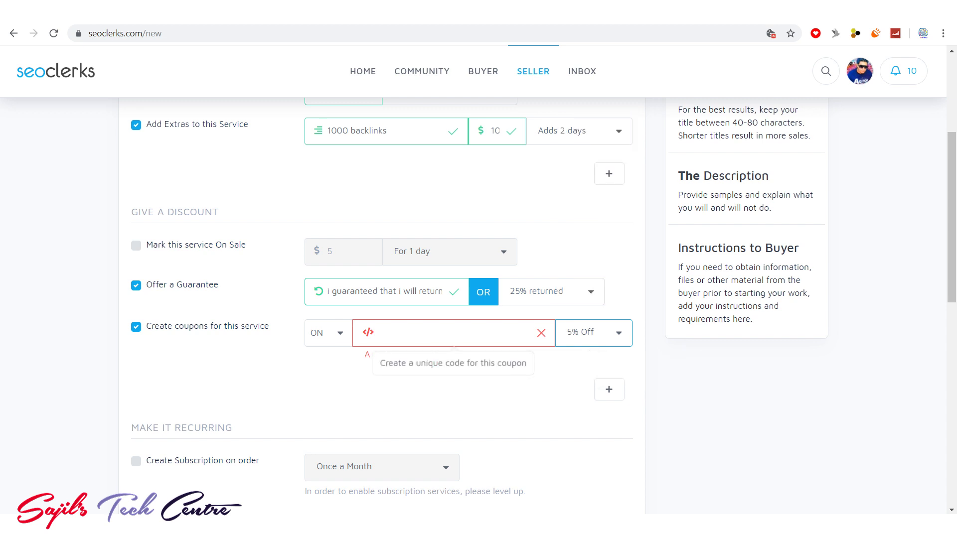
left_click(375, 332)
type("graphicempire")
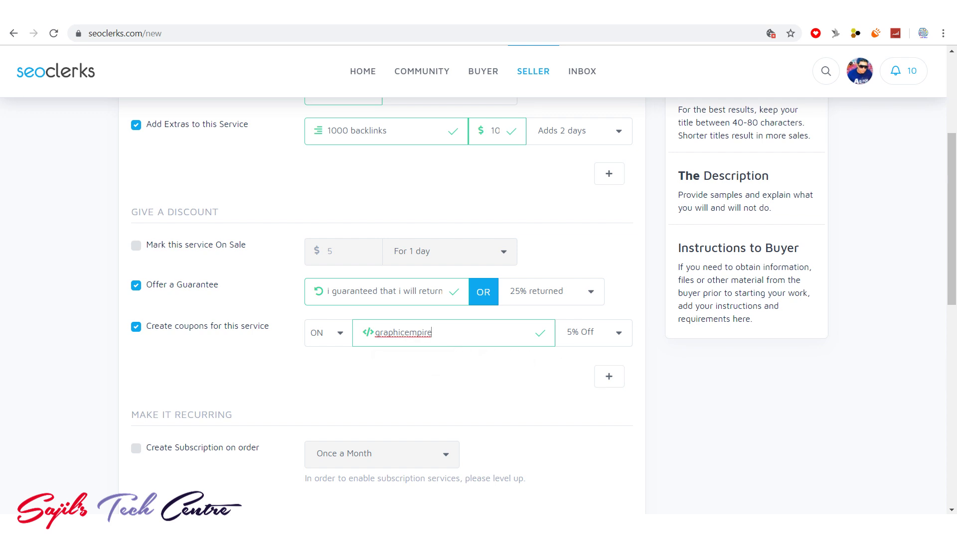
Check the new listing's Review stage for submission errors, looking back through its Requirements and Content stages
left_click_drag(951, 219, 950, 141)
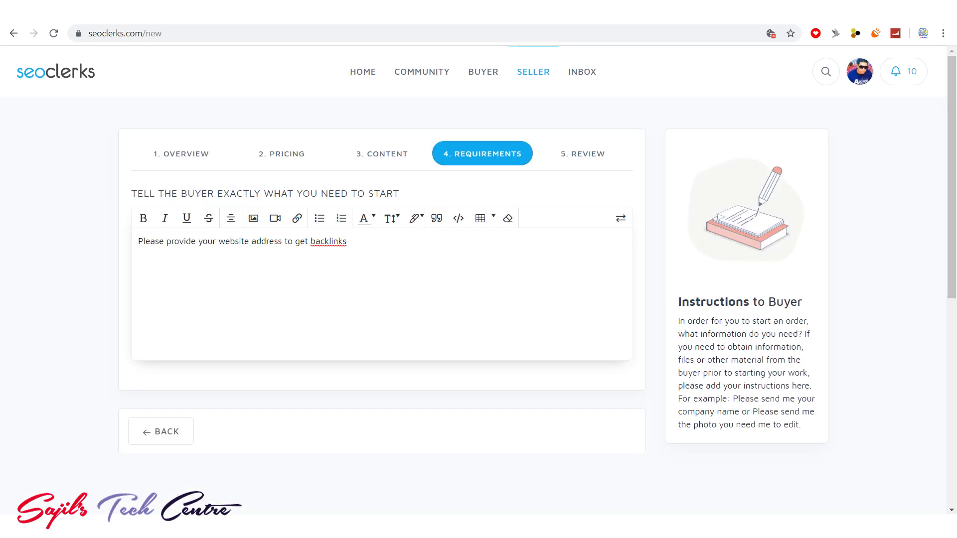
left_click(582, 153)
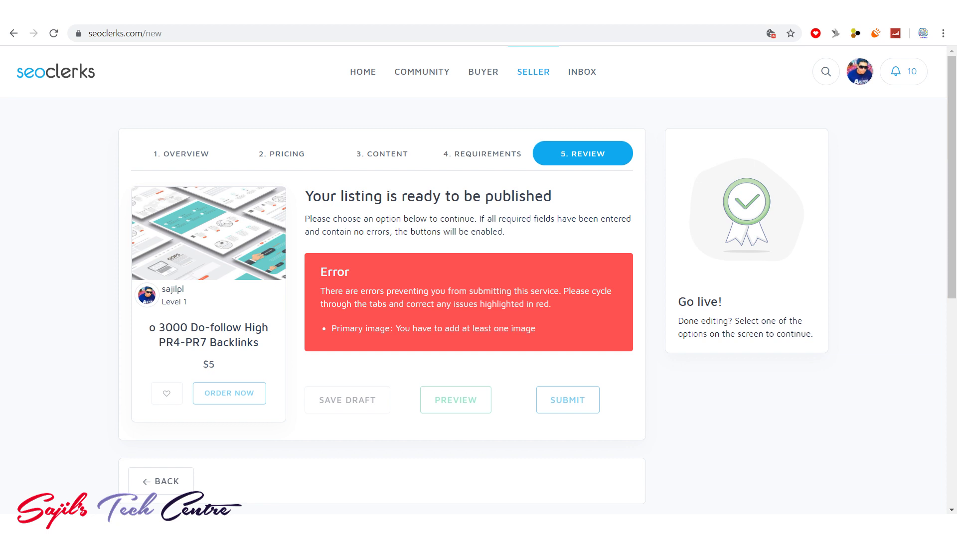
left_click(482, 154)
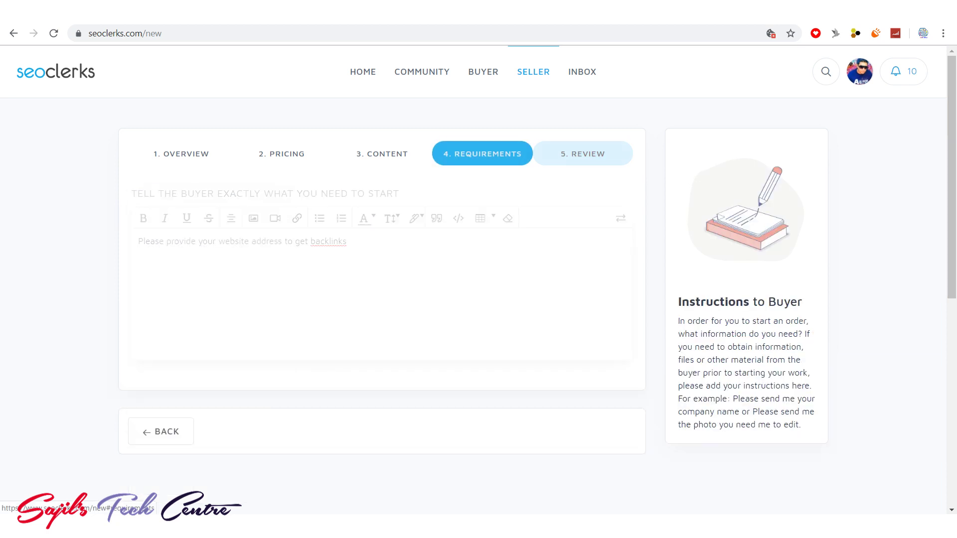
left_click(381, 153)
left_click(281, 154)
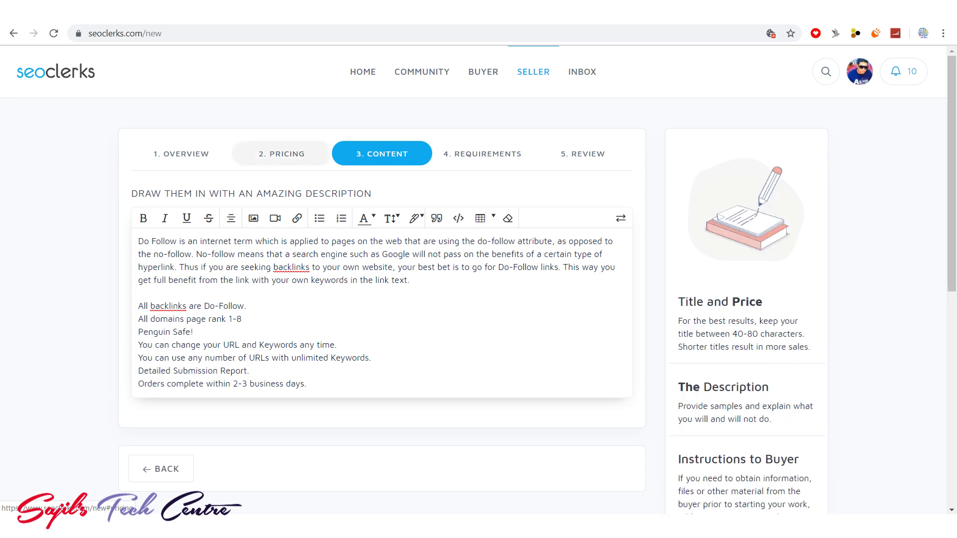
left_click(583, 153)
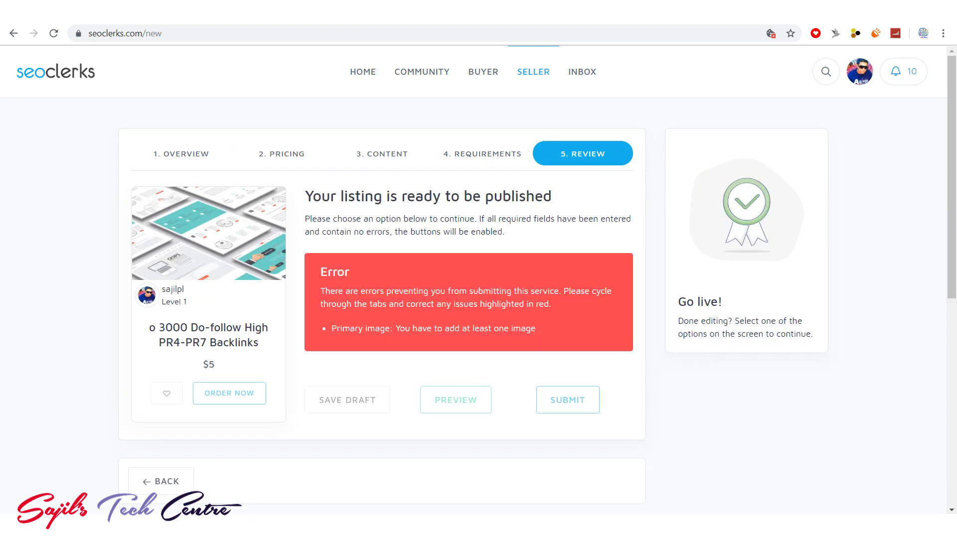
Return to the Overview stage's image section and view the upper part of the existing 3000 Do-follow listing as reference
left_click(282, 153)
left_click(181, 153)
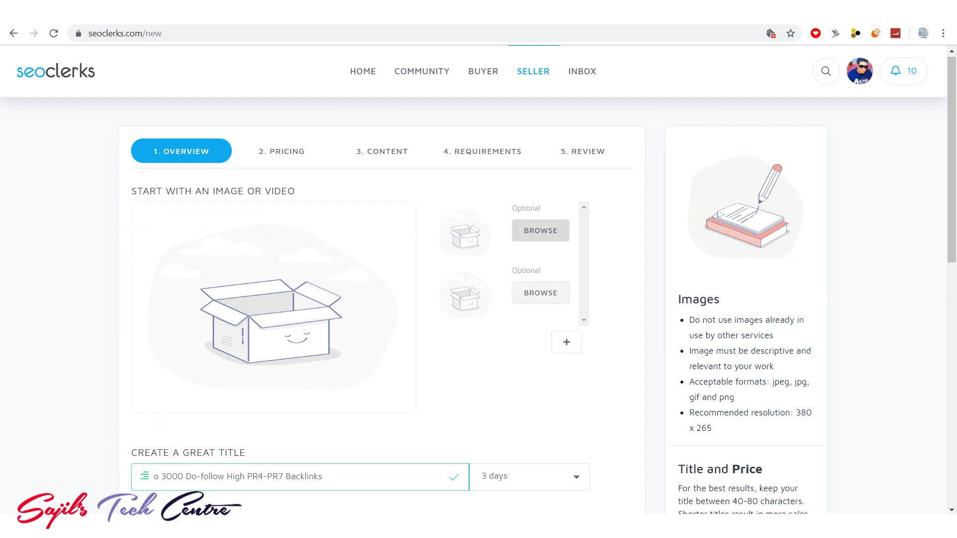
left_click(540, 230)
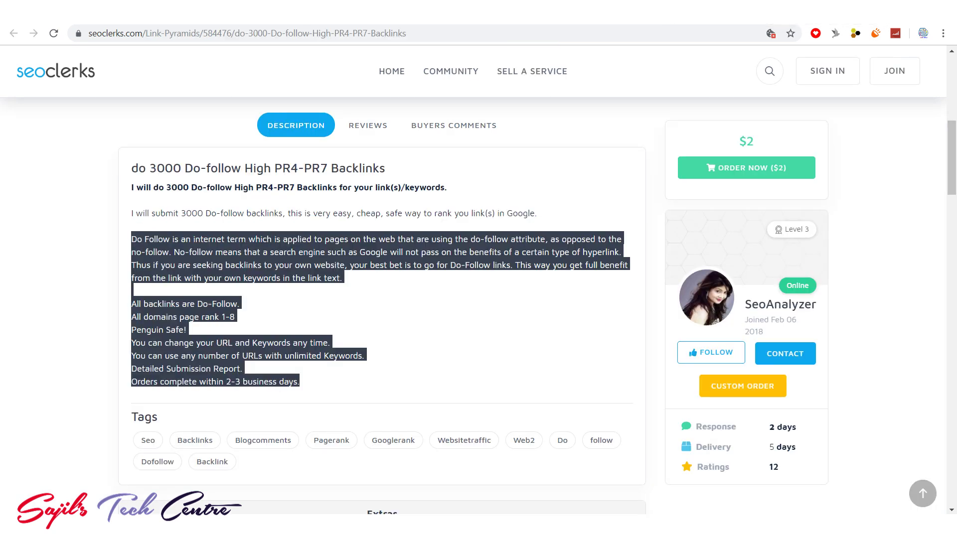
scroll(382, 299, "up", 7)
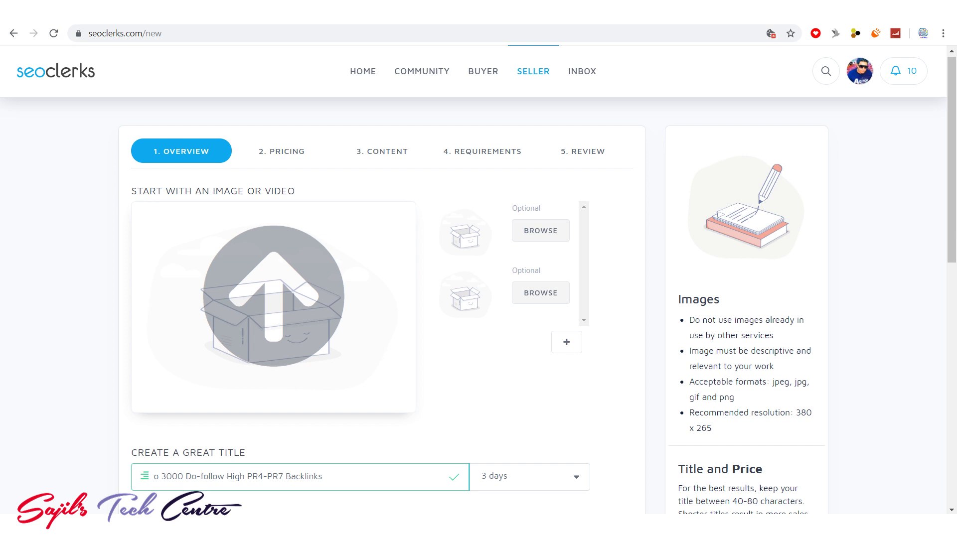
Examine the Overview stage's image, title, category and tag fields, and view the THUMB STYLE7.psd thumbnail in Photoshop as an image example
scroll(473, 305, "up", 1)
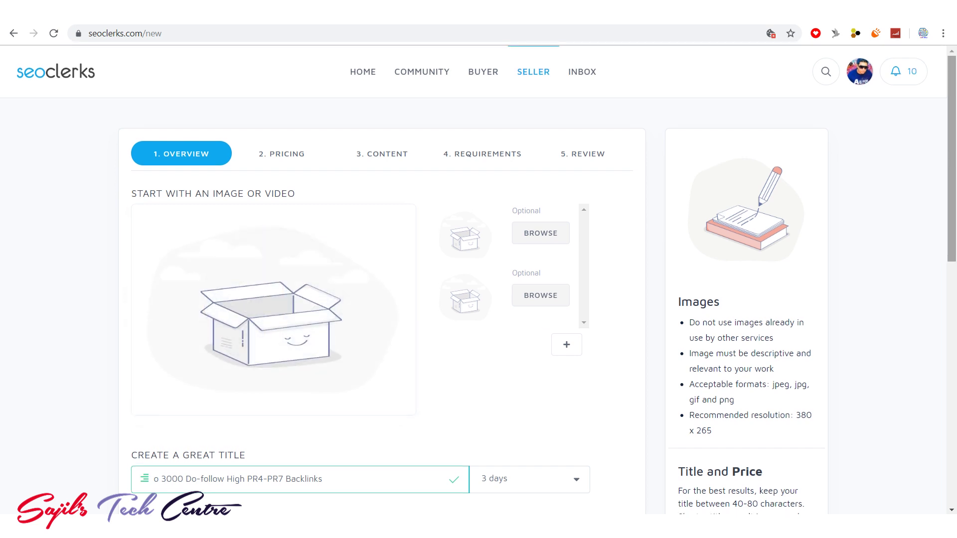
scroll(478, 299, "down", 3)
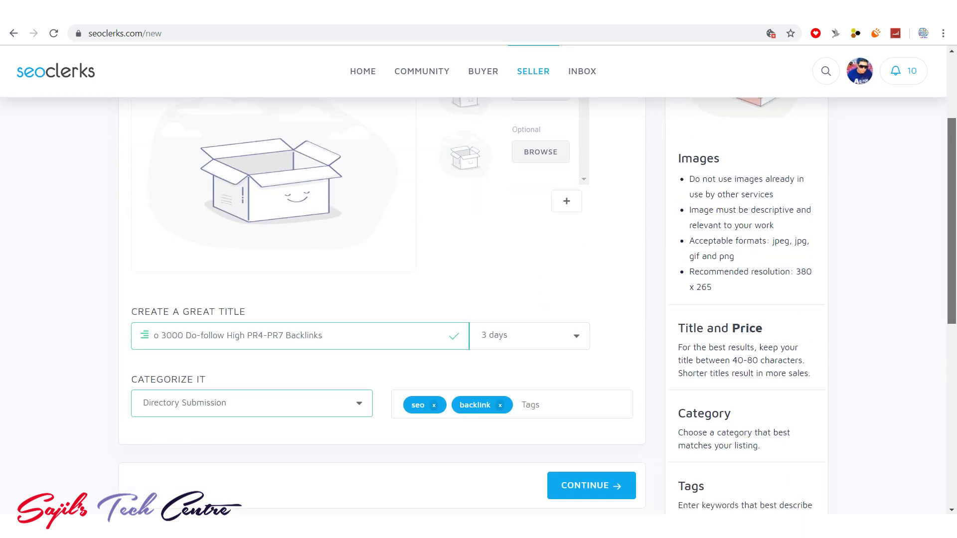
scroll(478, 299, "up", 3)
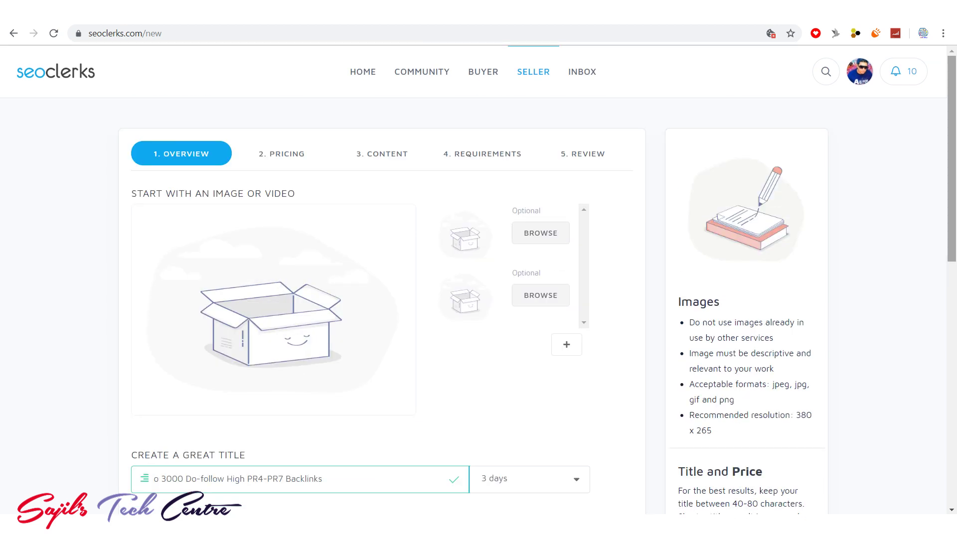
scroll(479, 299, "down", 6)
scroll(478, 299, "up", 6)
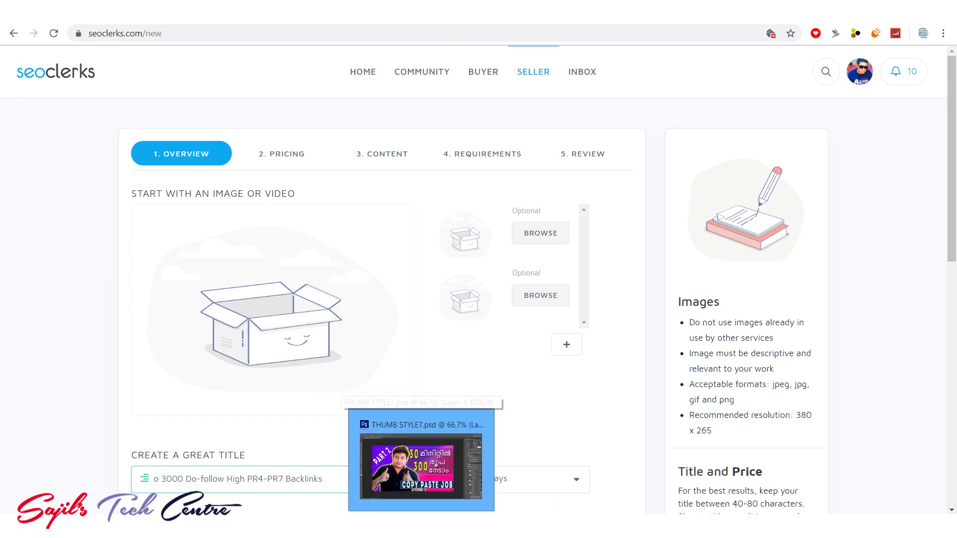
left_click(420, 531)
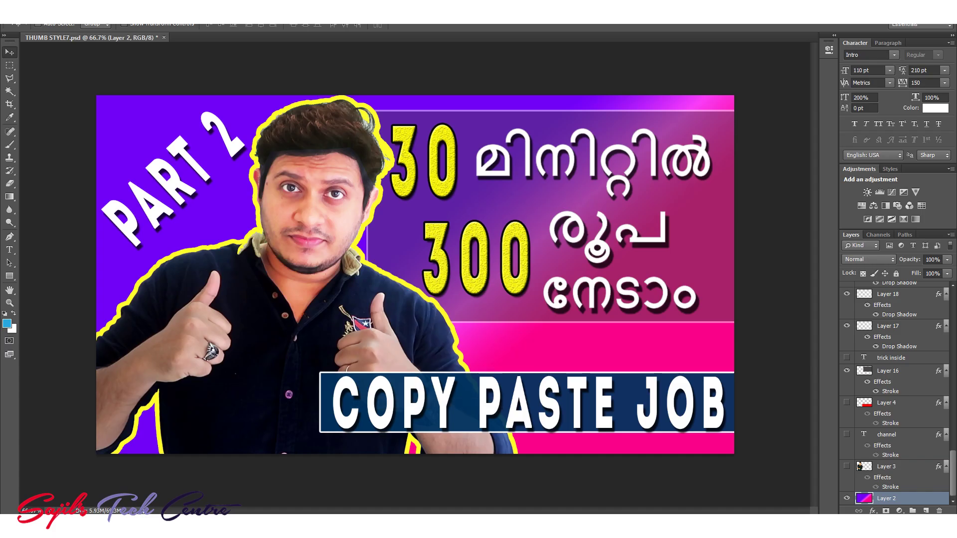
key("alt+Tab")
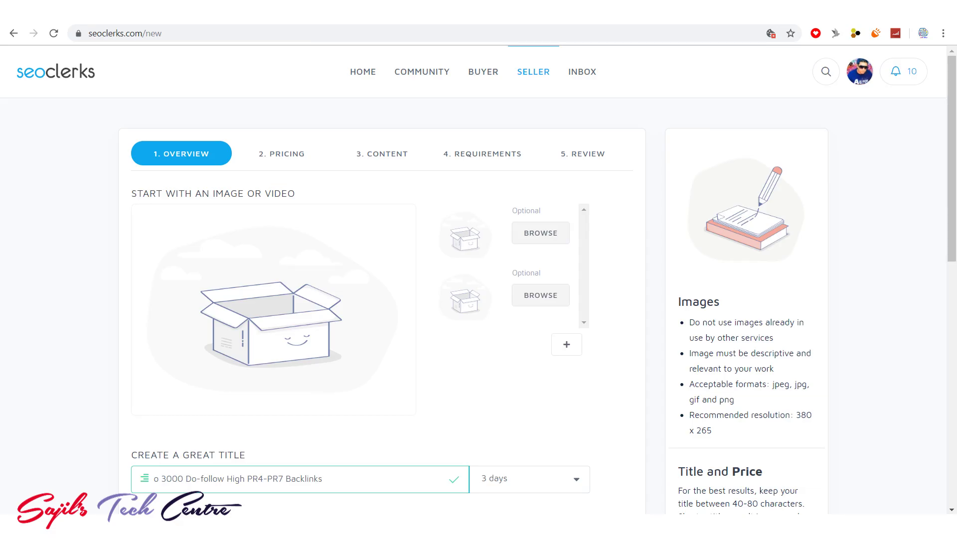
scroll(474, 299, "down", 6)
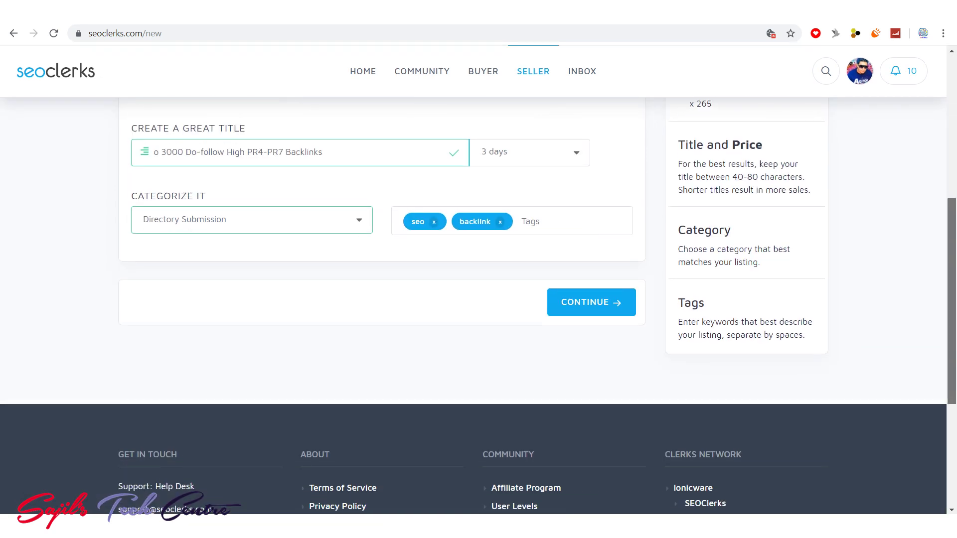
scroll(473, 299, "up", 7)
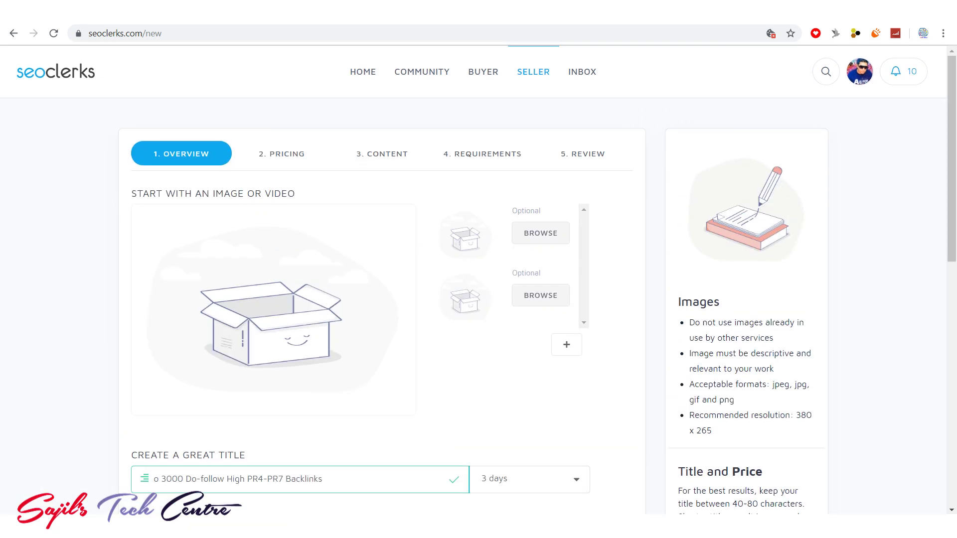